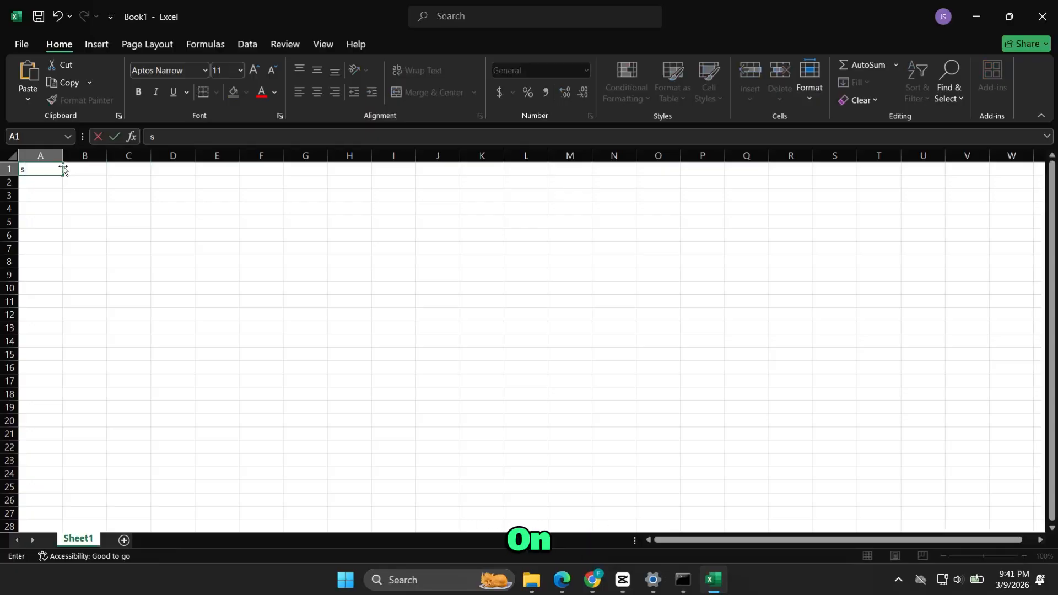
# Enter the text subscribe in cell A1 and fill it down through cell A10
pyautogui.write('ubsc')
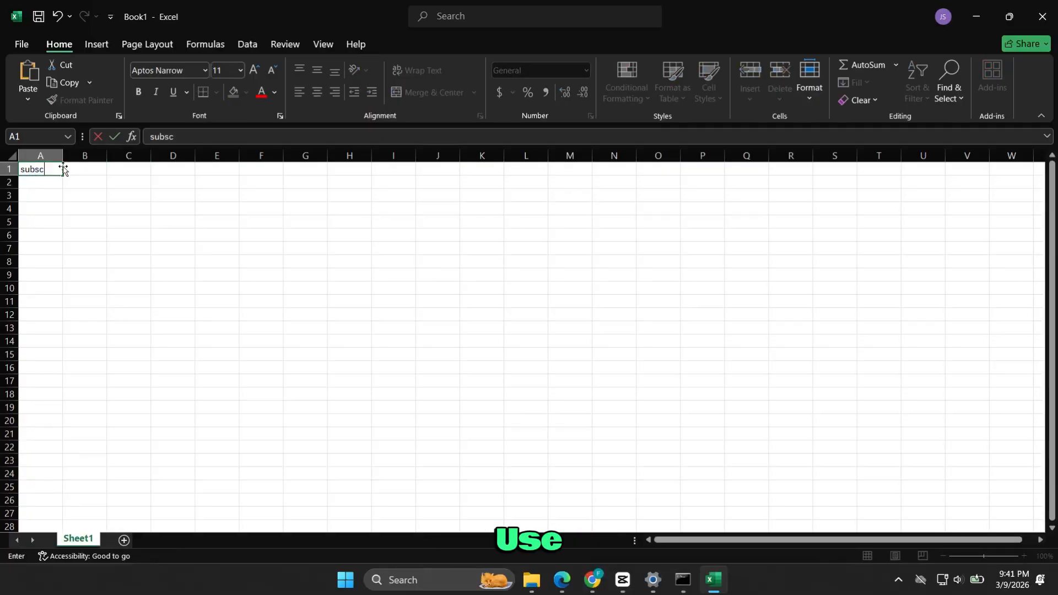
pyautogui.write('ribe')
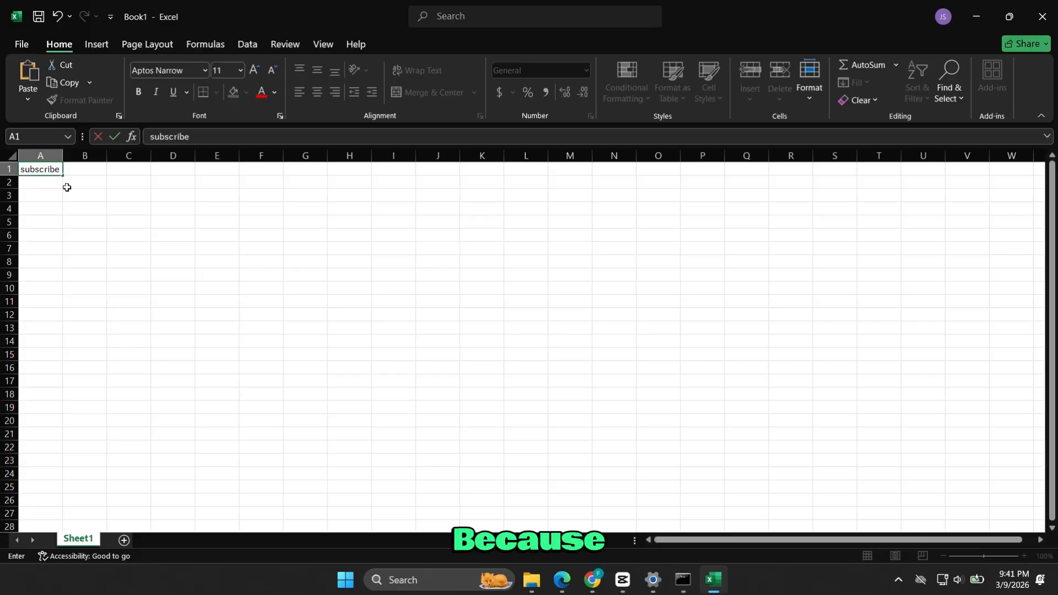
pyautogui.moveTo(63, 176); pyautogui.dragTo(63, 293)
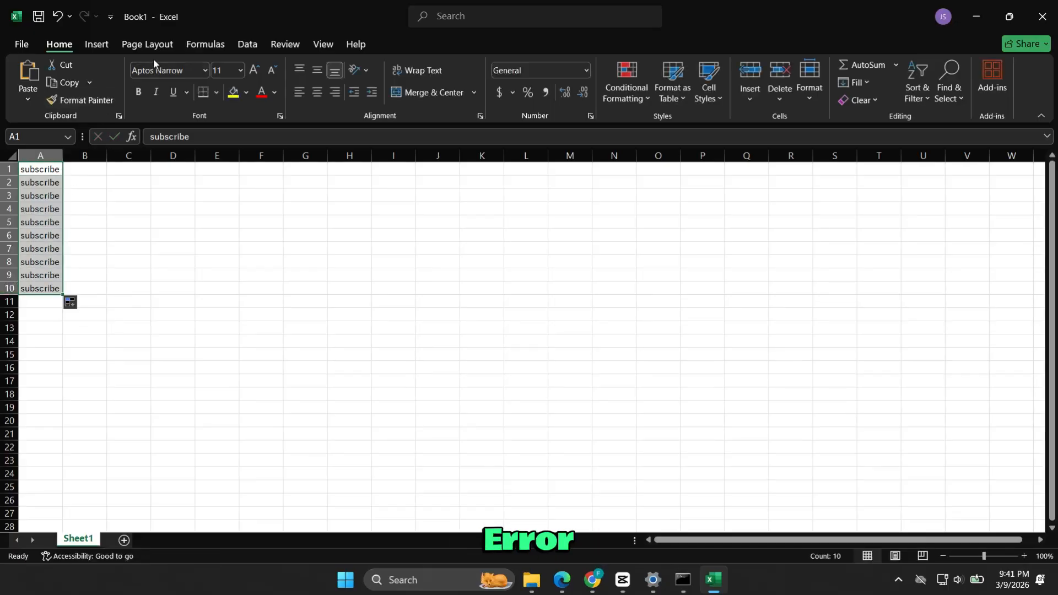
pyautogui.click(141, 46)
pyautogui.click(102, 44)
pyautogui.click(215, 46)
pyautogui.click(285, 44)
pyautogui.click(324, 44)
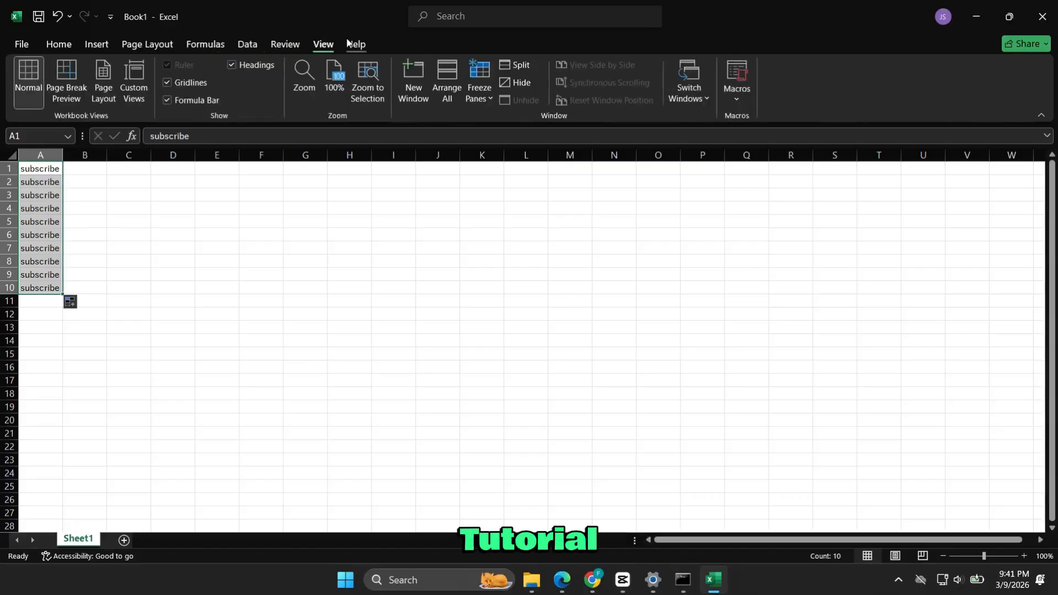
pyautogui.click(355, 44)
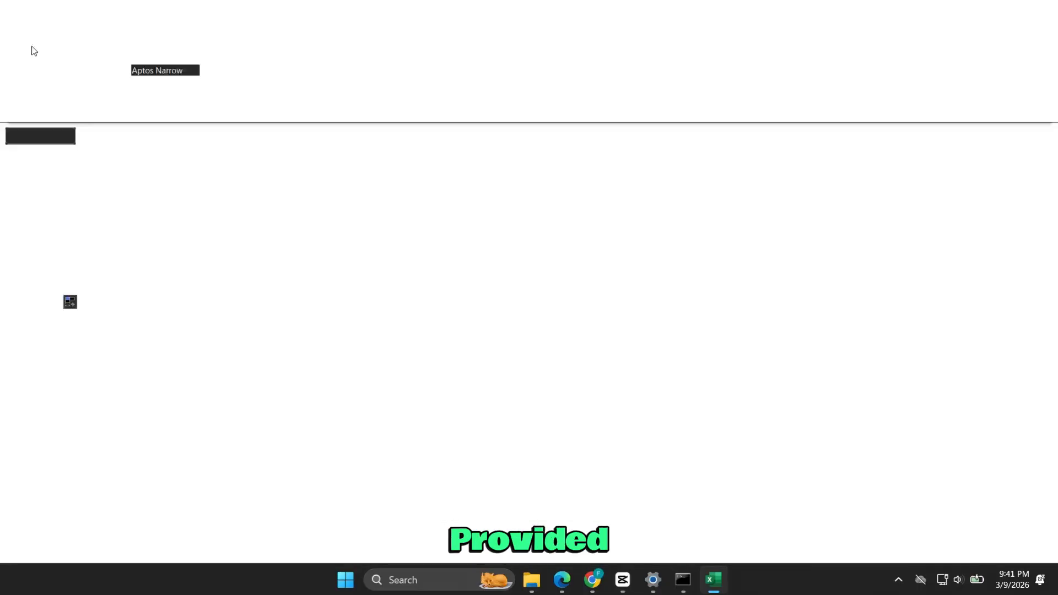
# Save the workbook as Book1.xlsx in the Desktop folder on this PC and close it
pyautogui.click(32, 51)
pyautogui.click(44, 254)
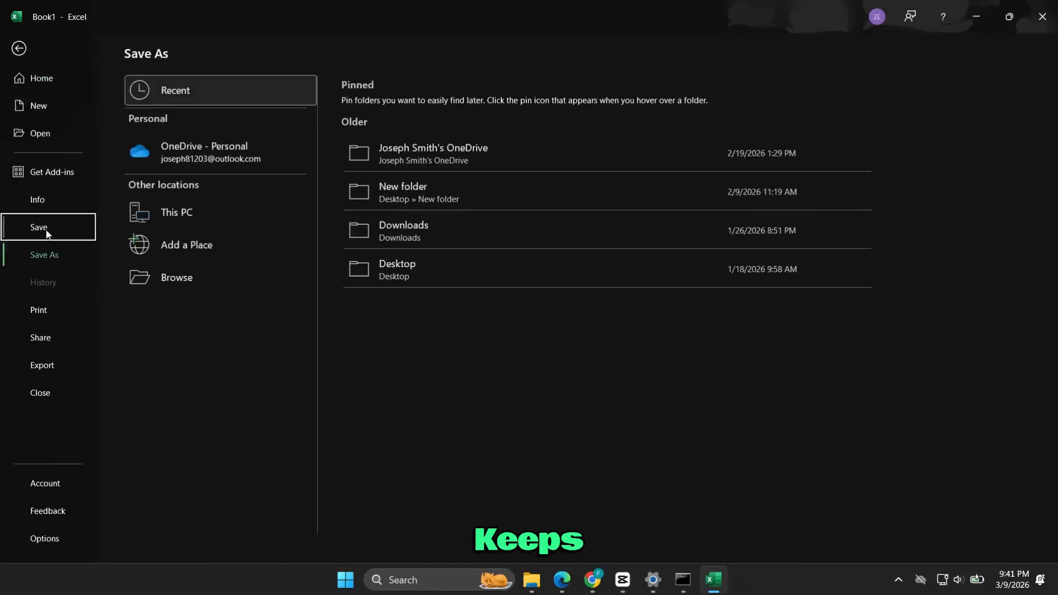
pyautogui.click(165, 212)
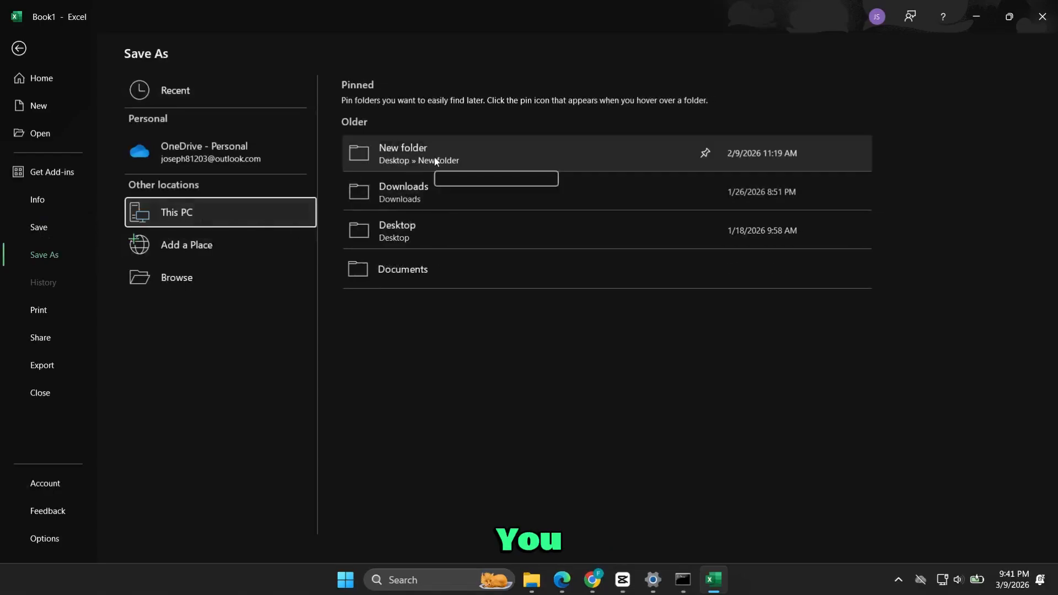
pyautogui.click(434, 157)
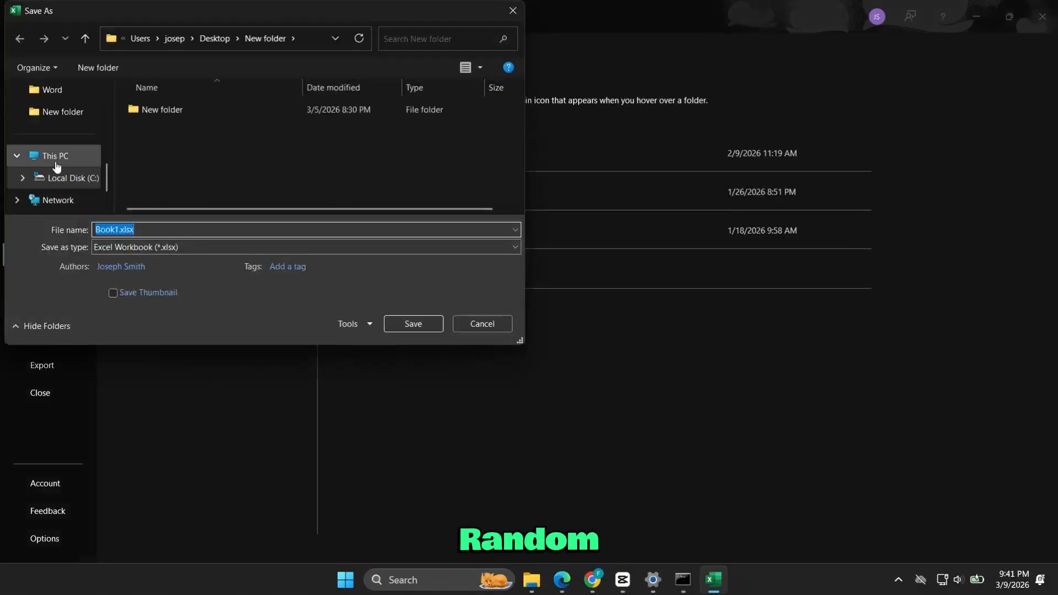
pyautogui.scroll(-2, 66, 146)
pyautogui.scroll(5, 66, 138)
pyautogui.click(24, 180)
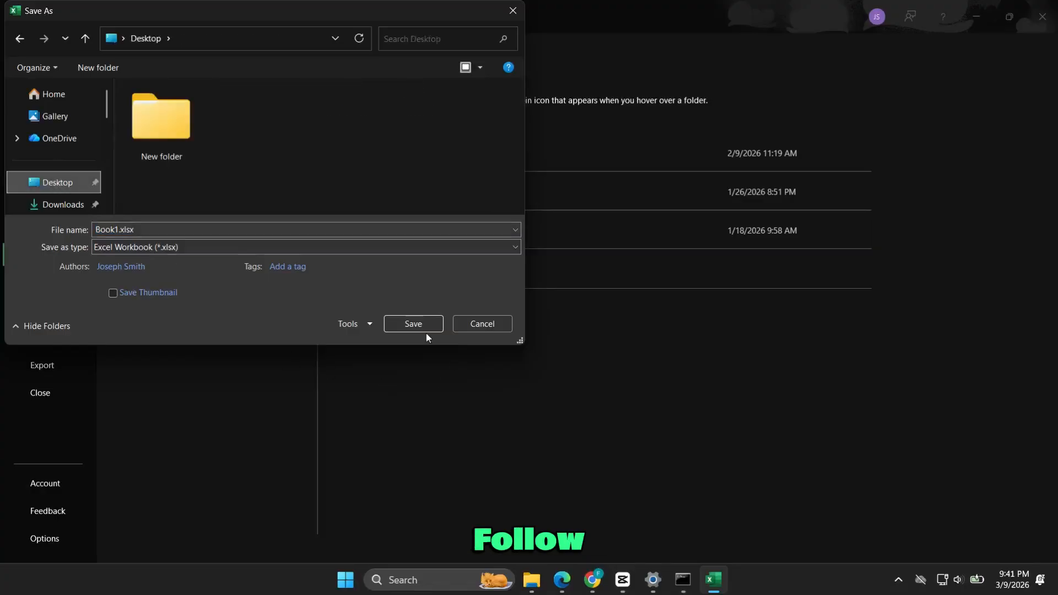
pyautogui.click(425, 330)
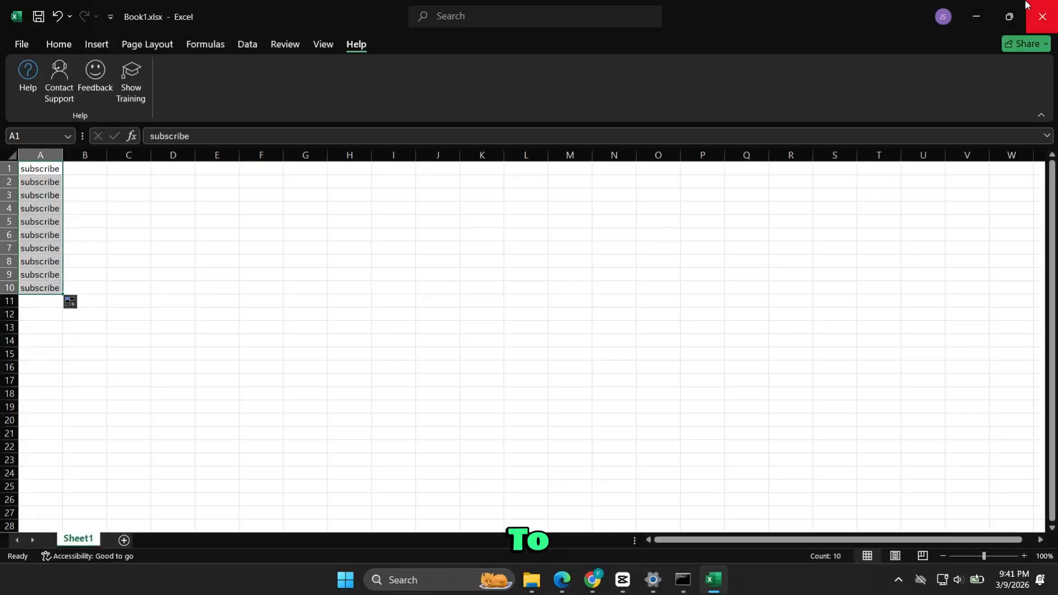
pyautogui.click(1028, 6)
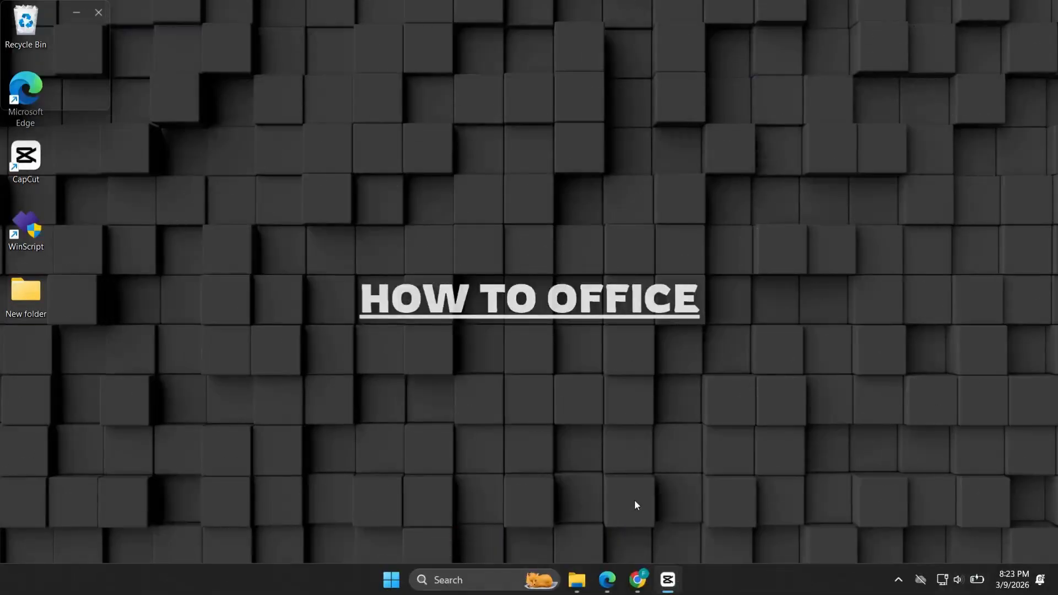
# Open Windows Settings and go to the list of installed apps
pyautogui.click(633, 497)
pyautogui.click(394, 586)
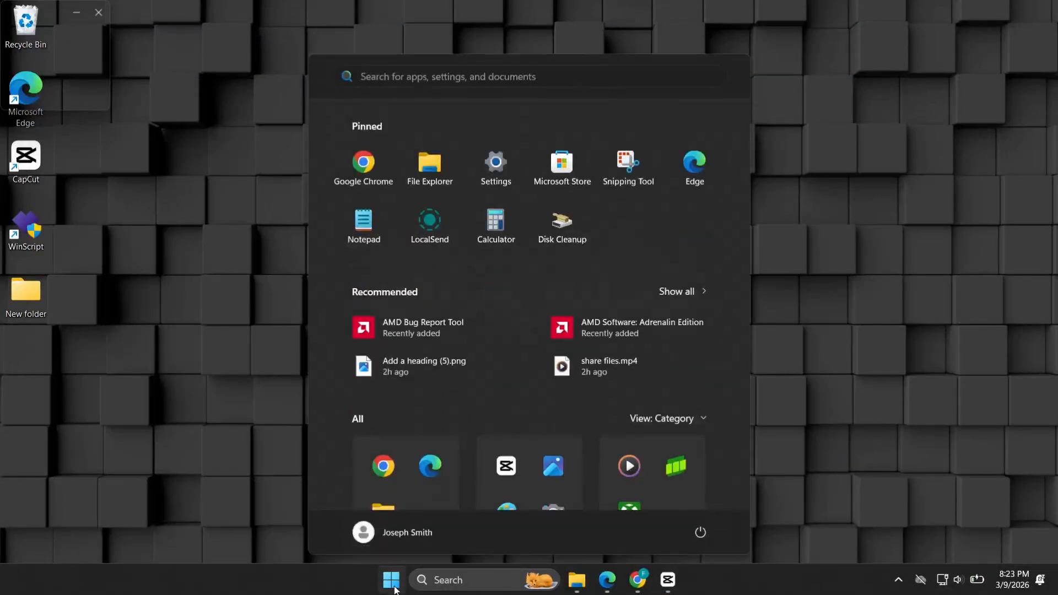
pyautogui.click(487, 166)
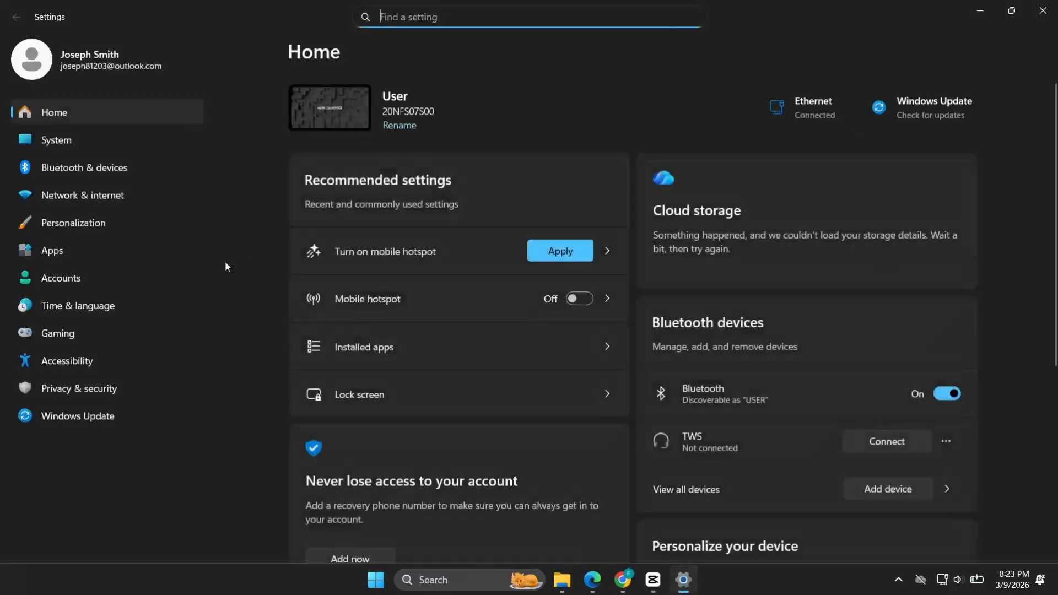
pyautogui.click(33, 253)
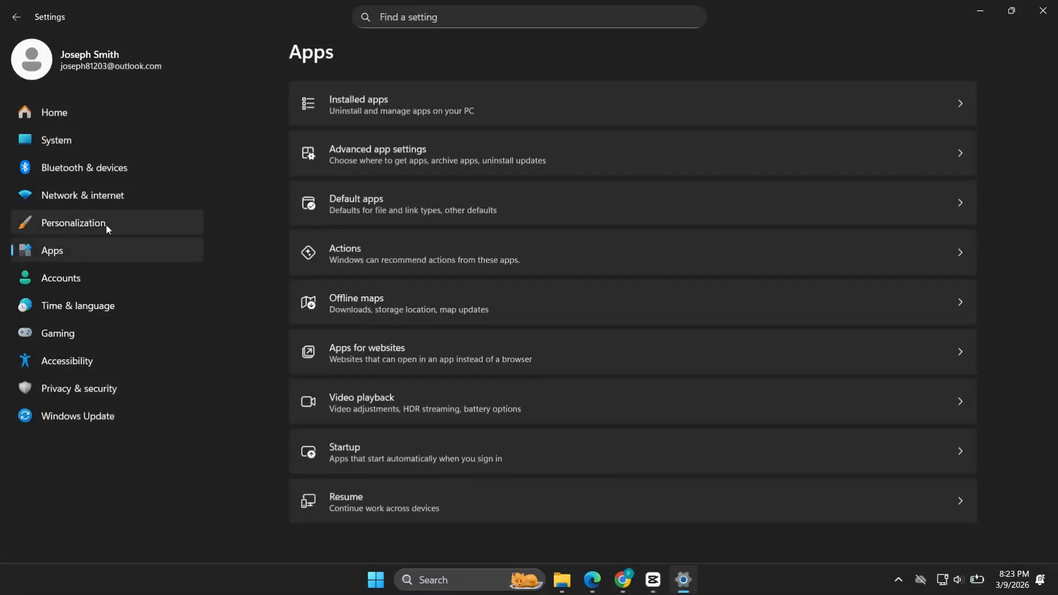
pyautogui.click(387, 114)
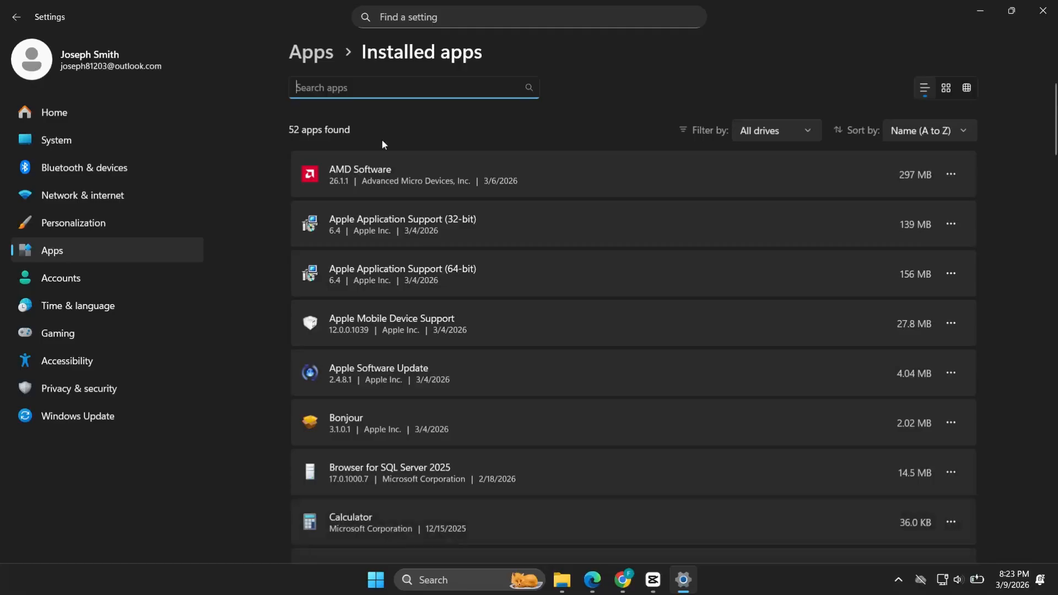
# Uninstall Microsoft Office LTSC Professional Plus 2024 - en-us and close the uninstaller
pyautogui.scroll(-10, 383, 144)
pyautogui.scroll(-2, 406, 231)
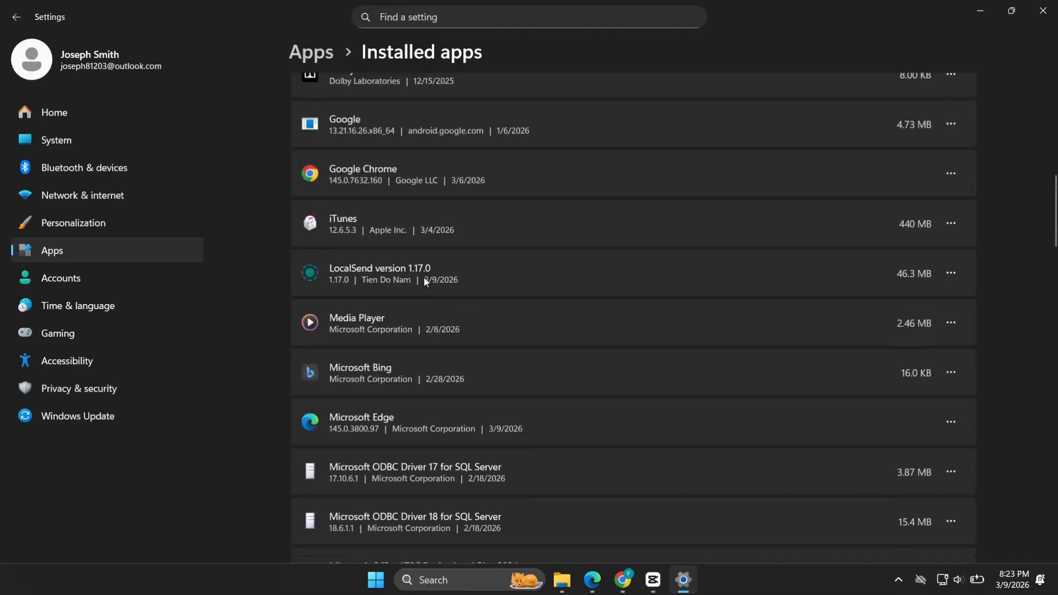
pyautogui.scroll(-8, 425, 280)
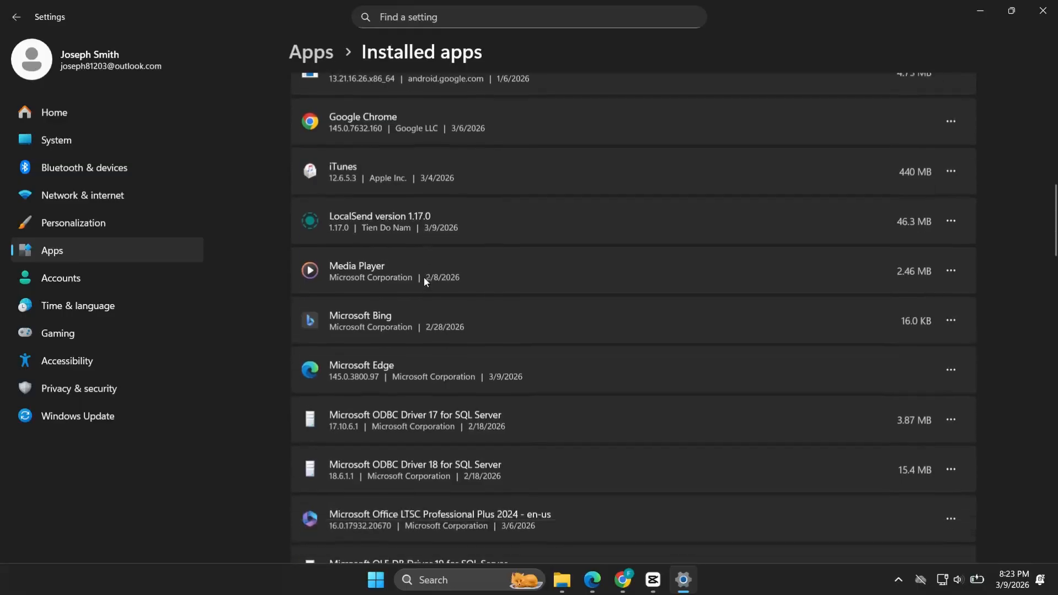
pyautogui.scroll(-2, 423, 276)
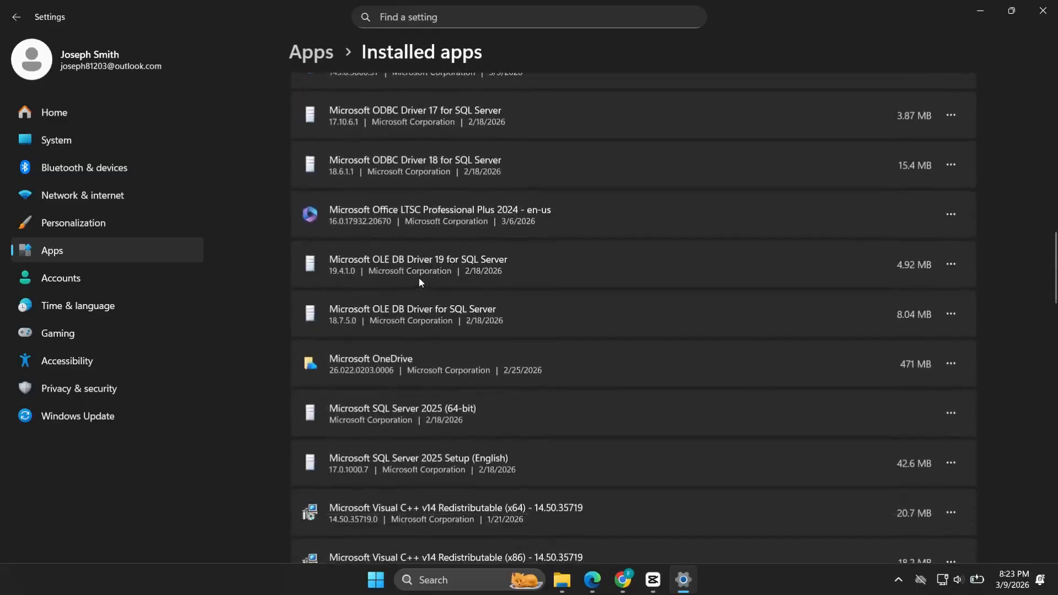
pyautogui.click(944, 211)
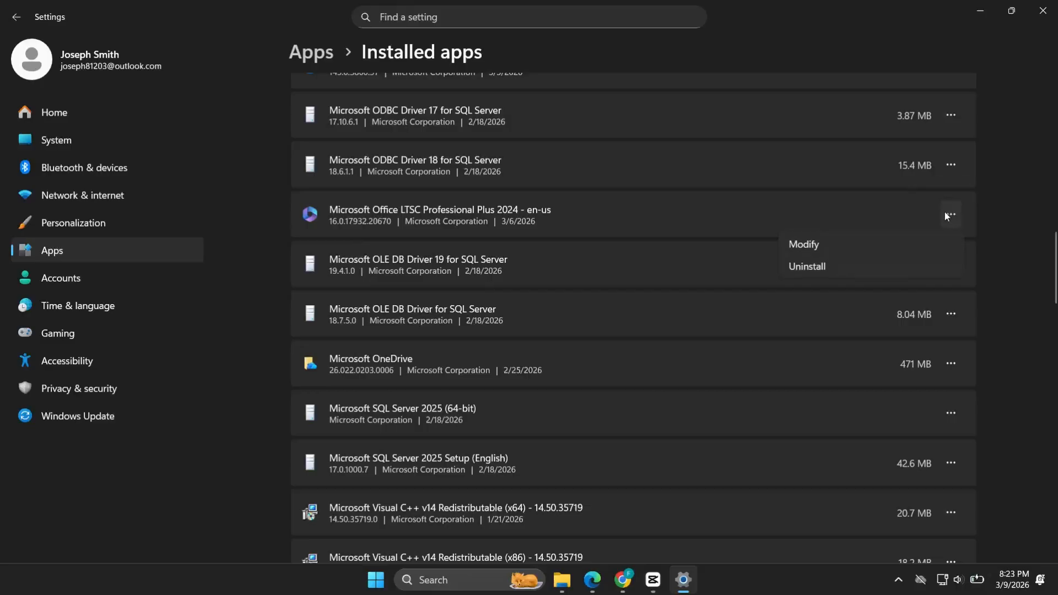
pyautogui.click(884, 269)
pyautogui.click(899, 289)
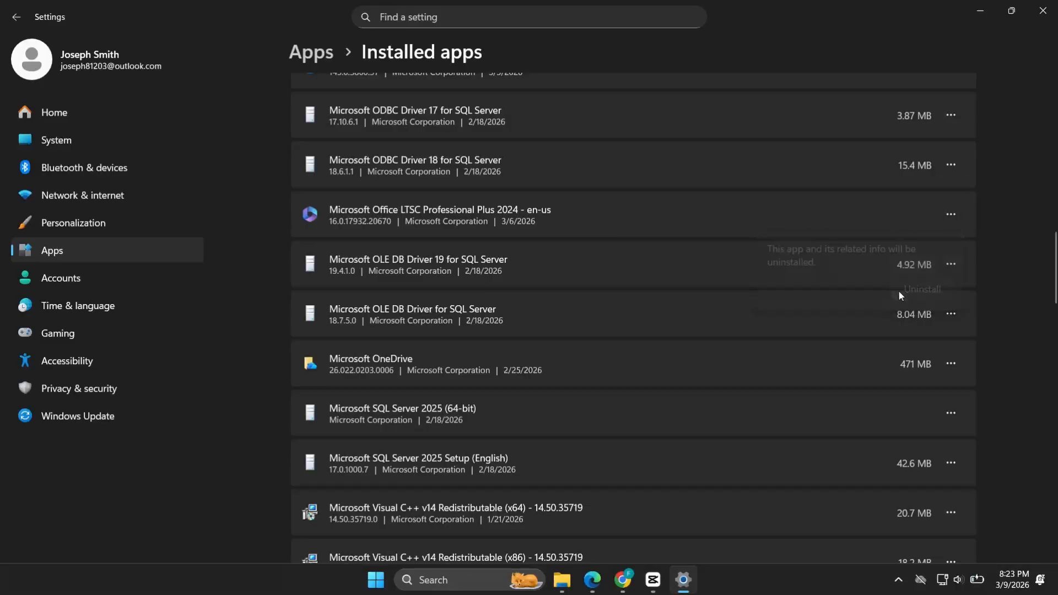
pyautogui.click(502, 417)
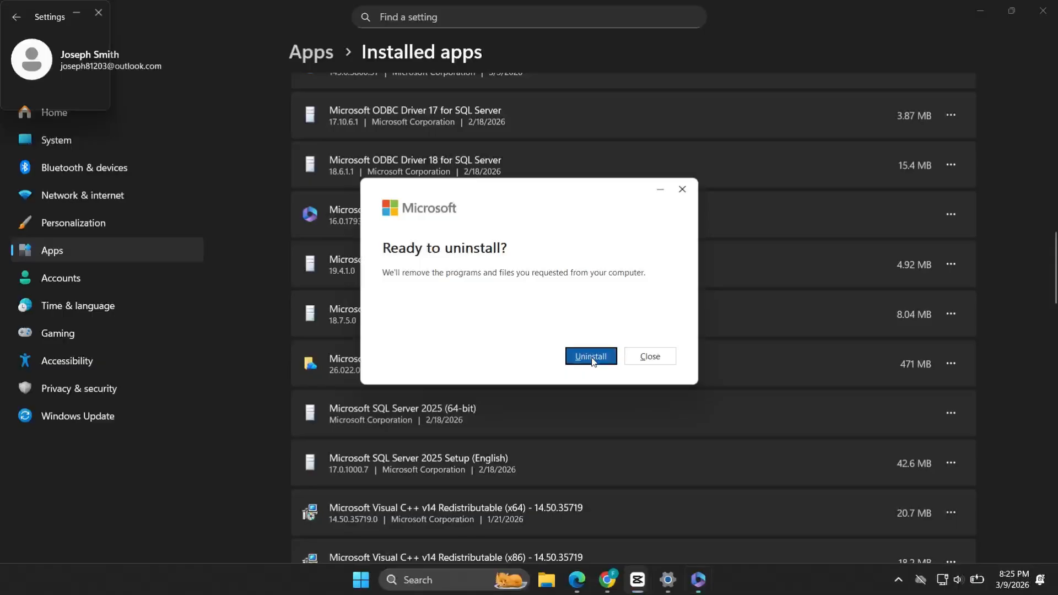
pyautogui.click(590, 356)
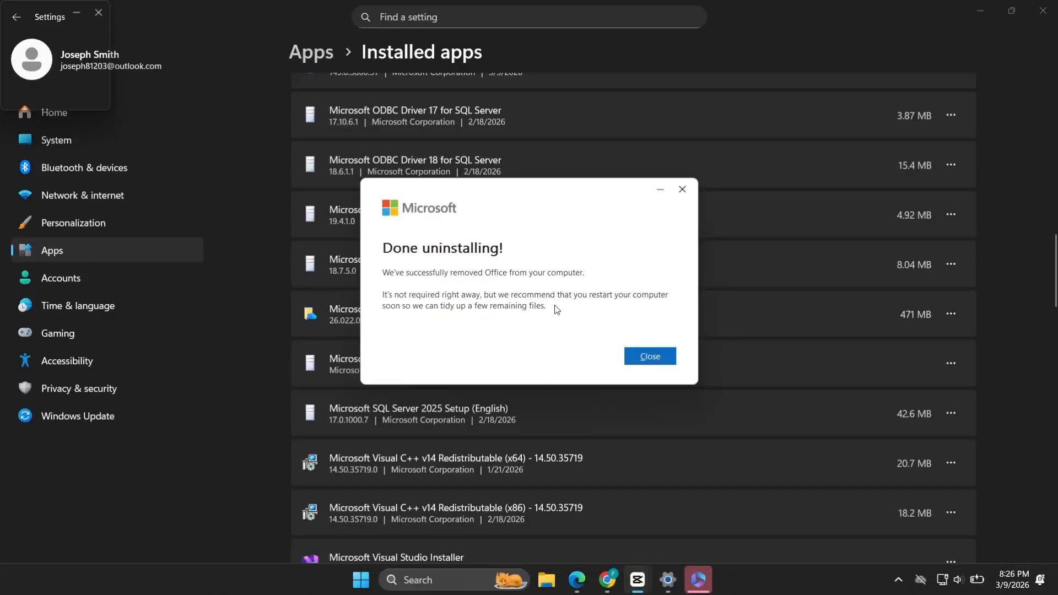
pyautogui.click(641, 368)
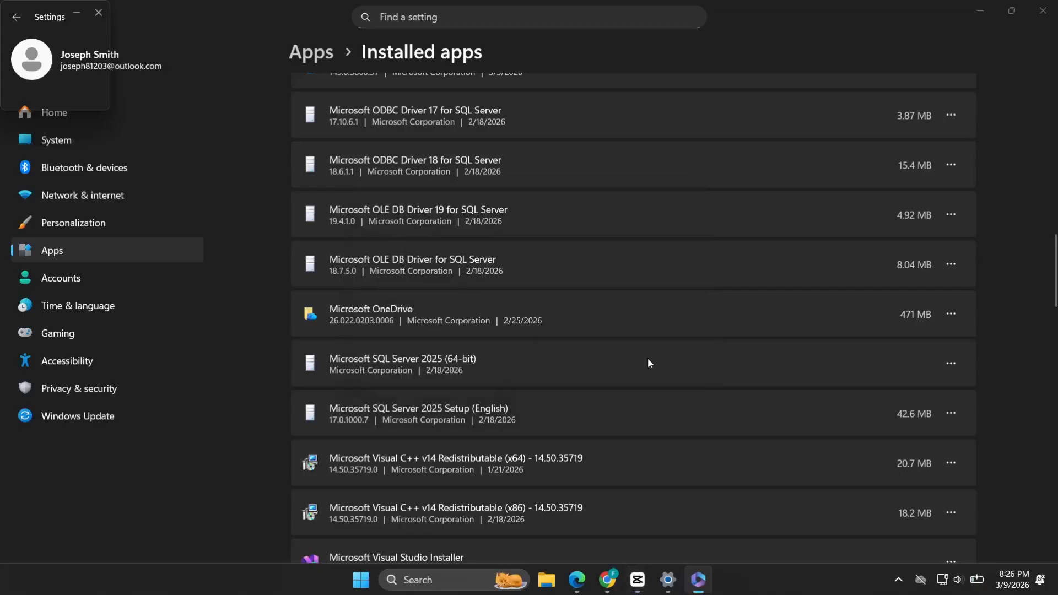
# Minimize Settings, switch to Google Chrome and search Google for office deployment tool
pyautogui.click(979, 10)
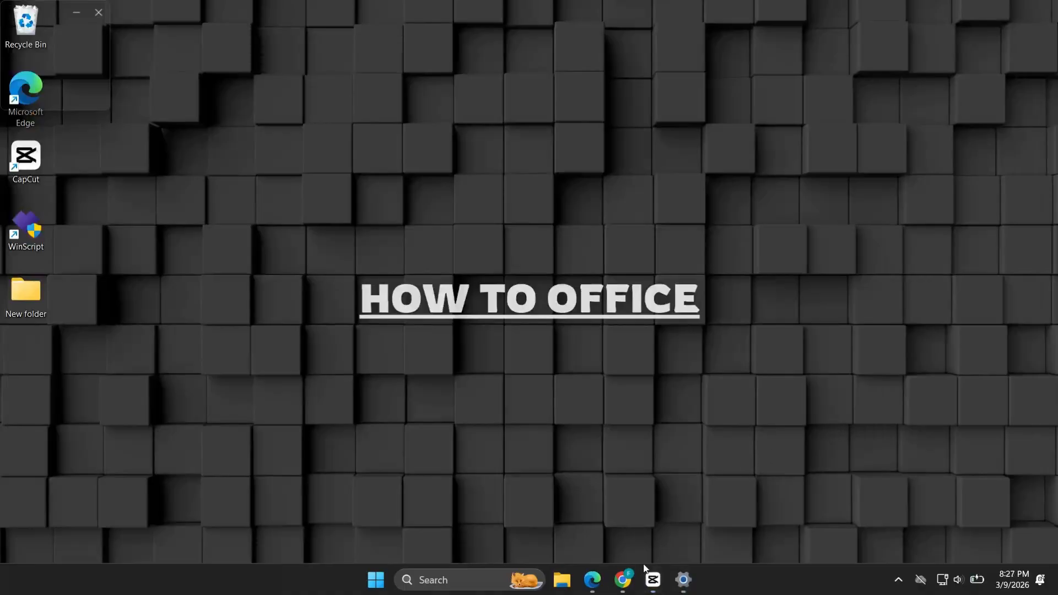
pyautogui.click(623, 579)
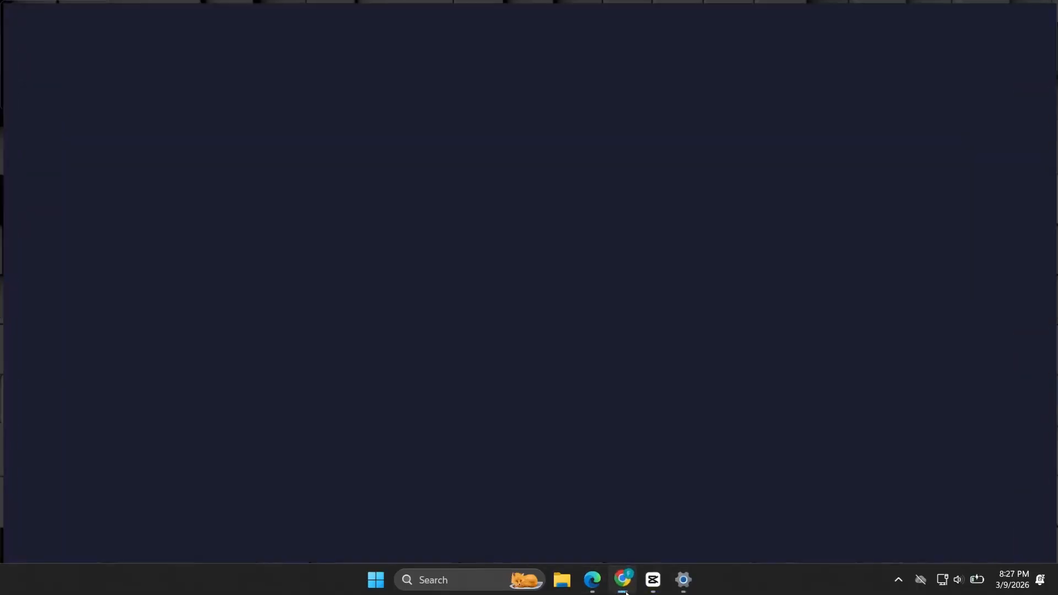
pyautogui.click(410, 273)
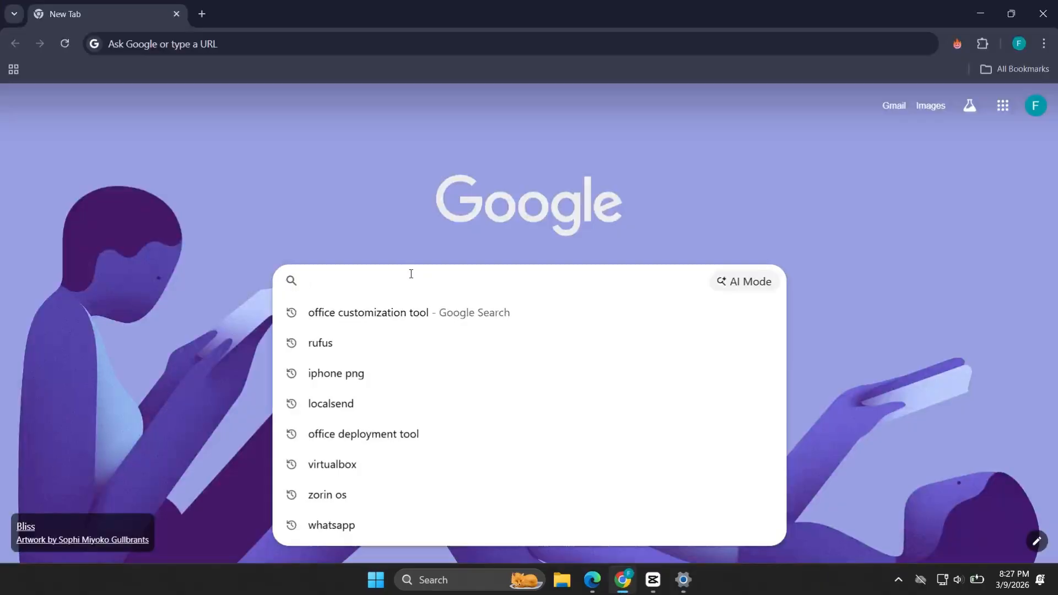
pyautogui.write('offic')
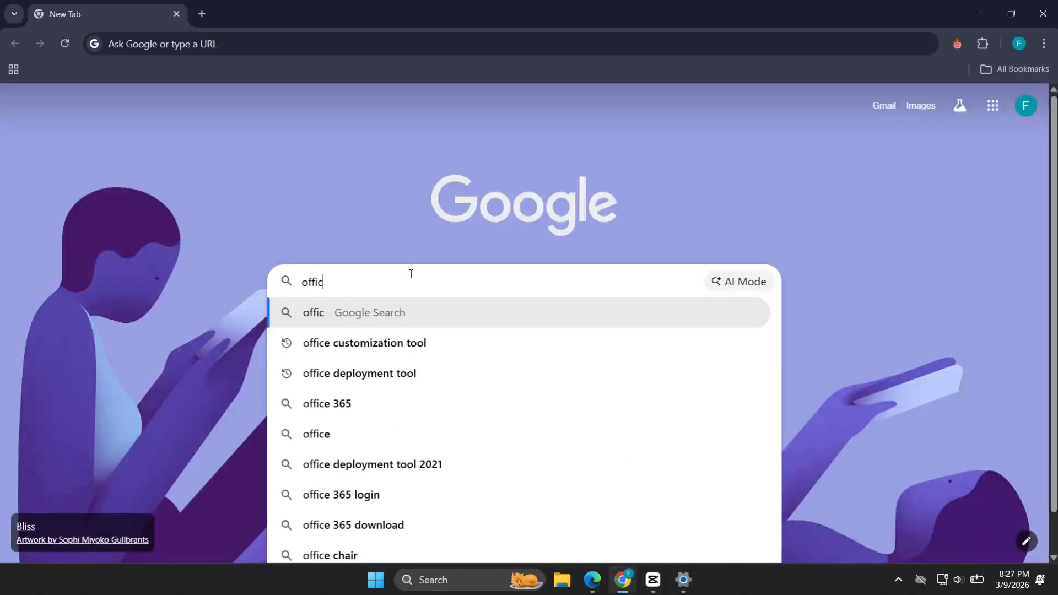
pyautogui.write('e de')
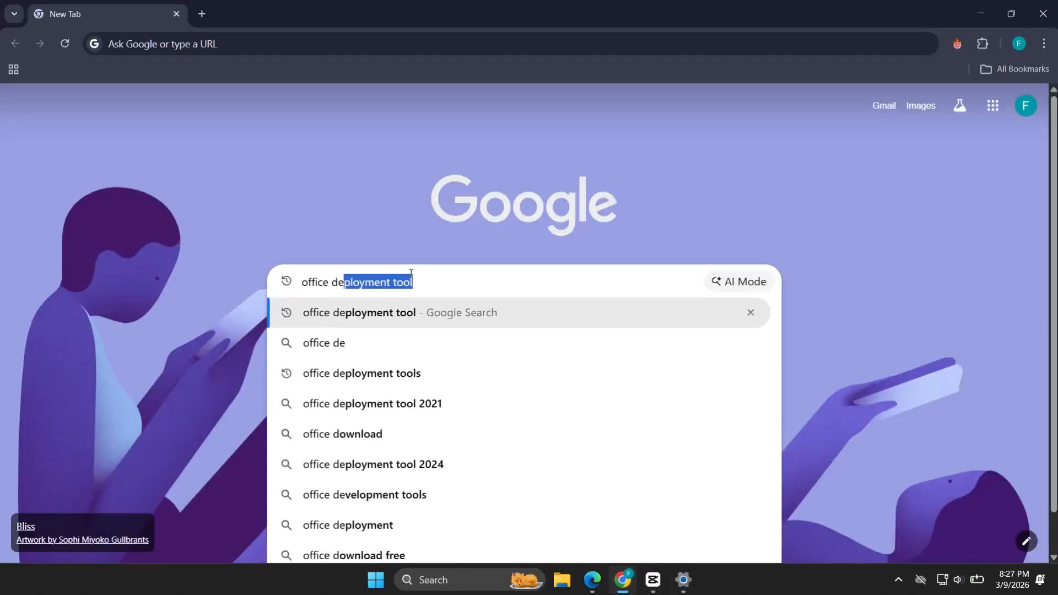
pyautogui.write('ploymen')
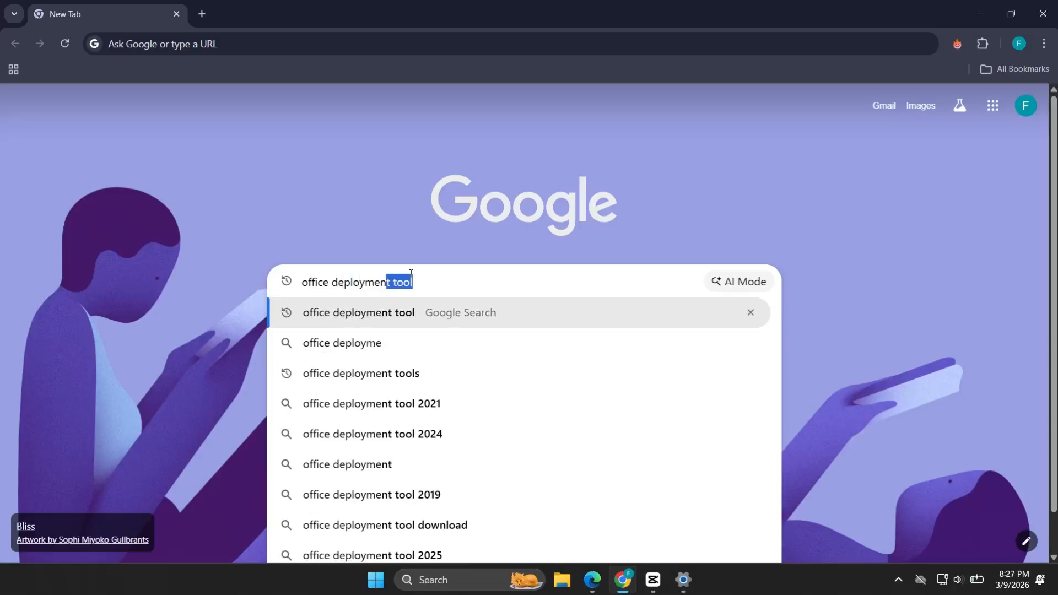
pyautogui.write('t tool')
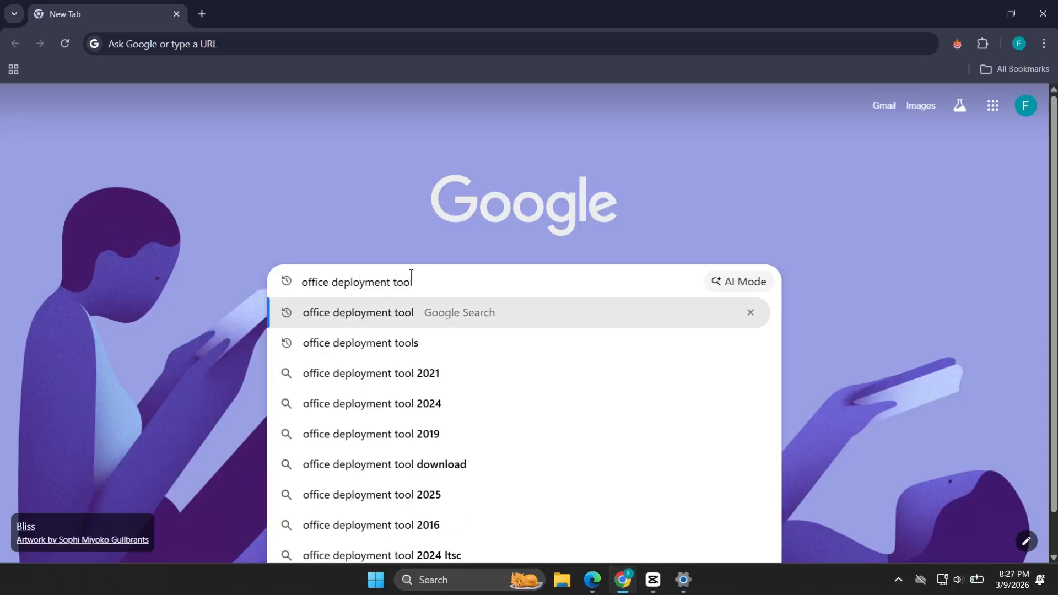
pyautogui.press('Return')
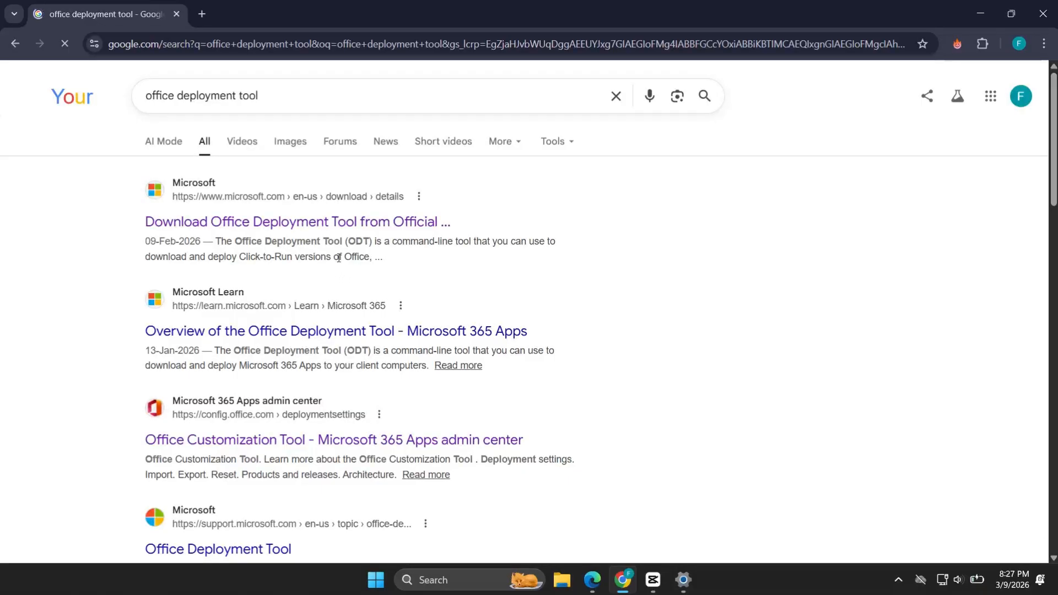
# Open Microsoft's official Office Deployment Tool download page from the search results and download the tool in English
pyautogui.click(346, 222)
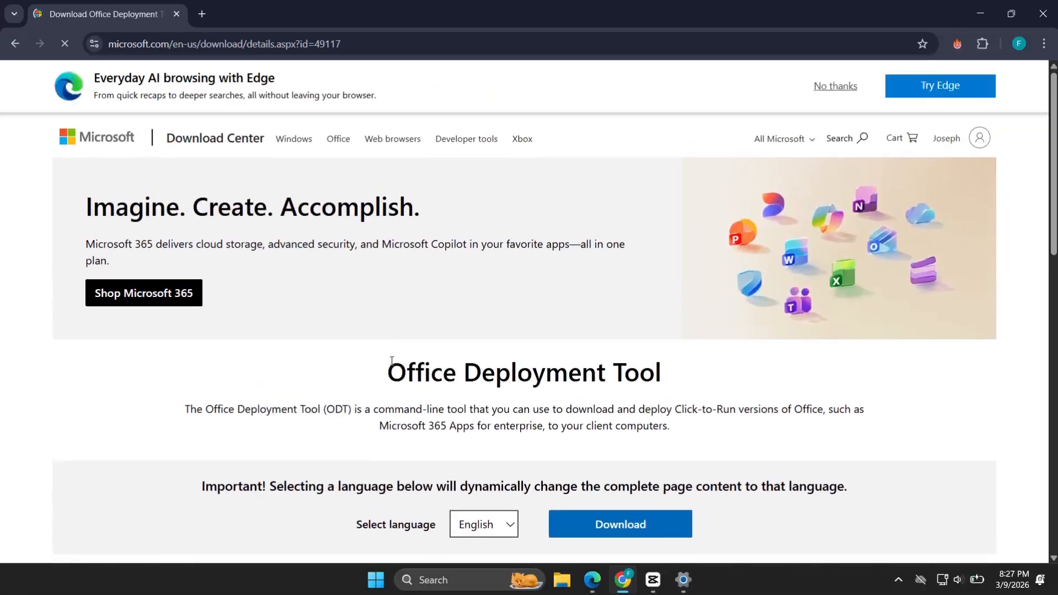
pyautogui.moveTo(464, 372); pyautogui.dragTo(672, 392)
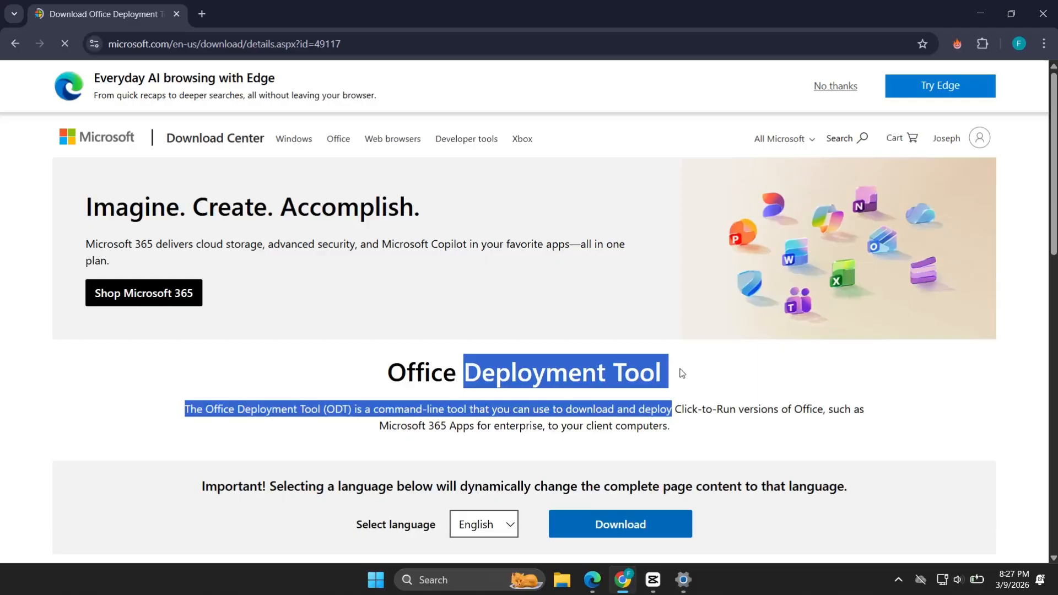
pyautogui.click(681, 373)
pyautogui.scroll(-3, 680, 372)
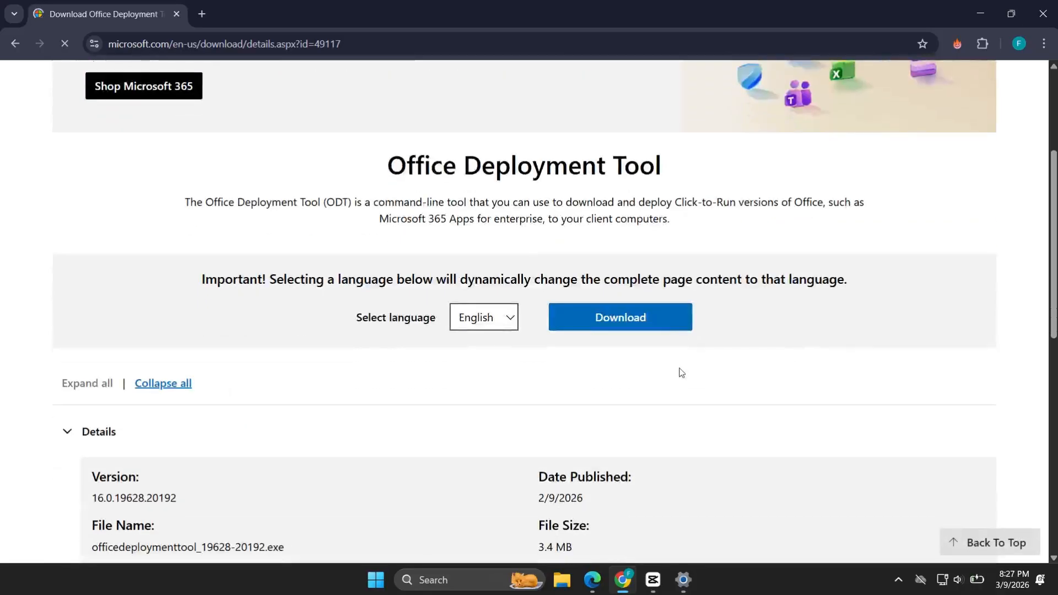
pyautogui.click(645, 324)
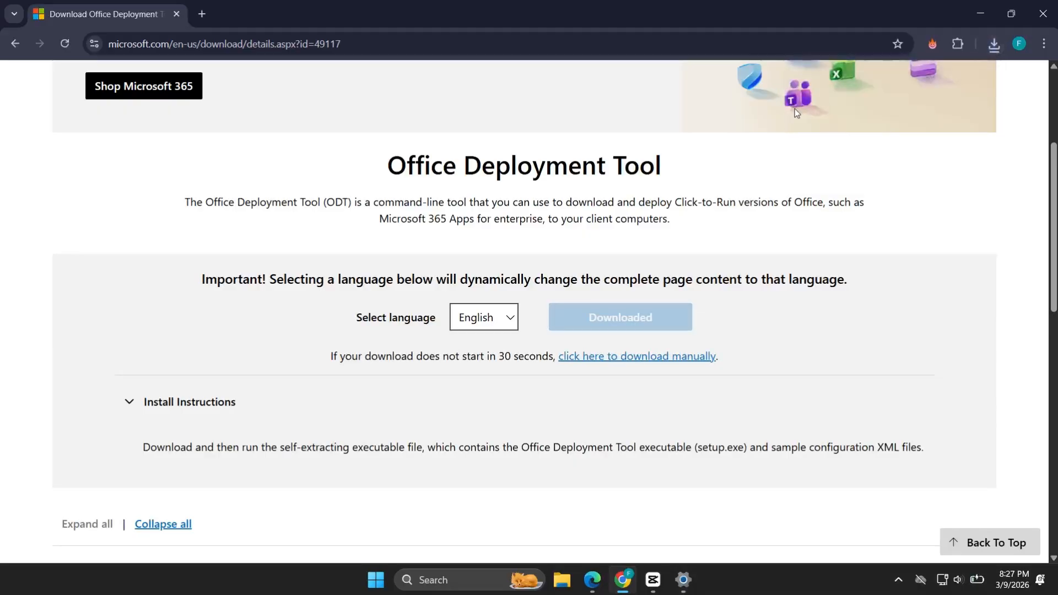
# Search Google for office customization tool in a new tab and open the Office Customization Tool on config.office.com
pyautogui.click(208, 14)
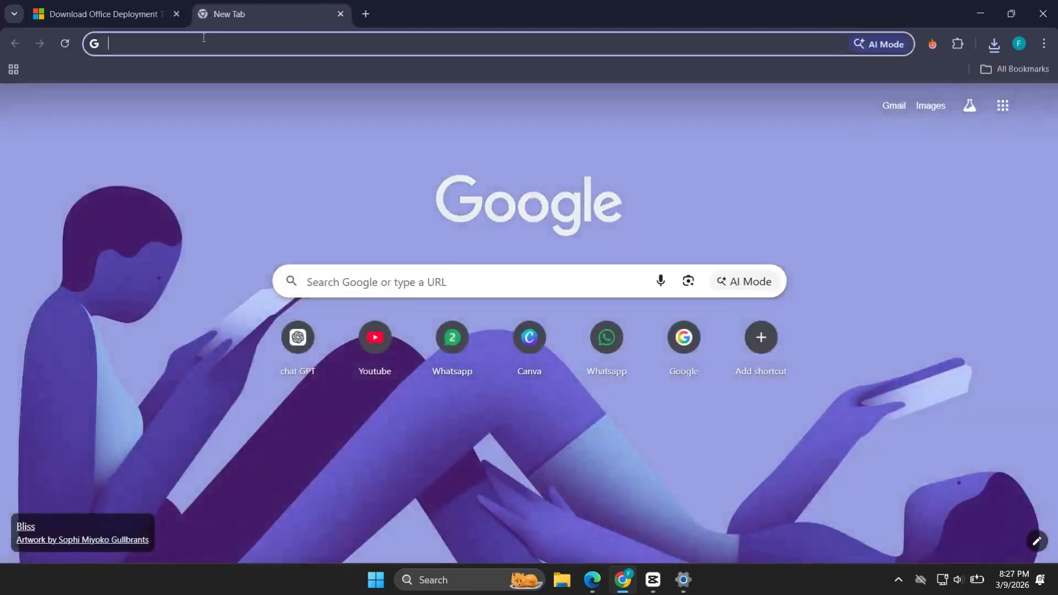
pyautogui.click(204, 46)
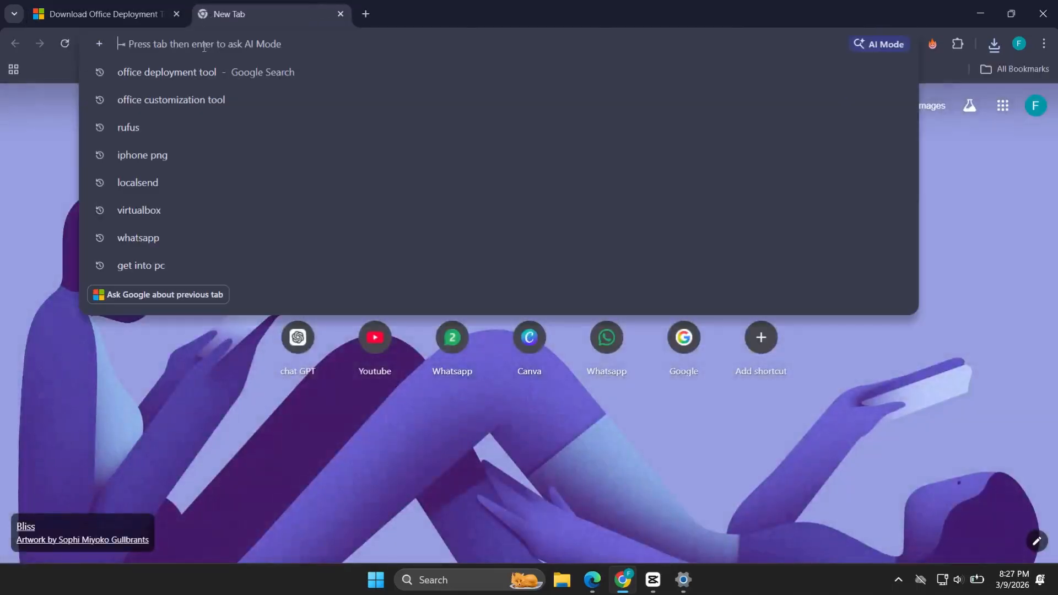
pyautogui.write('office')
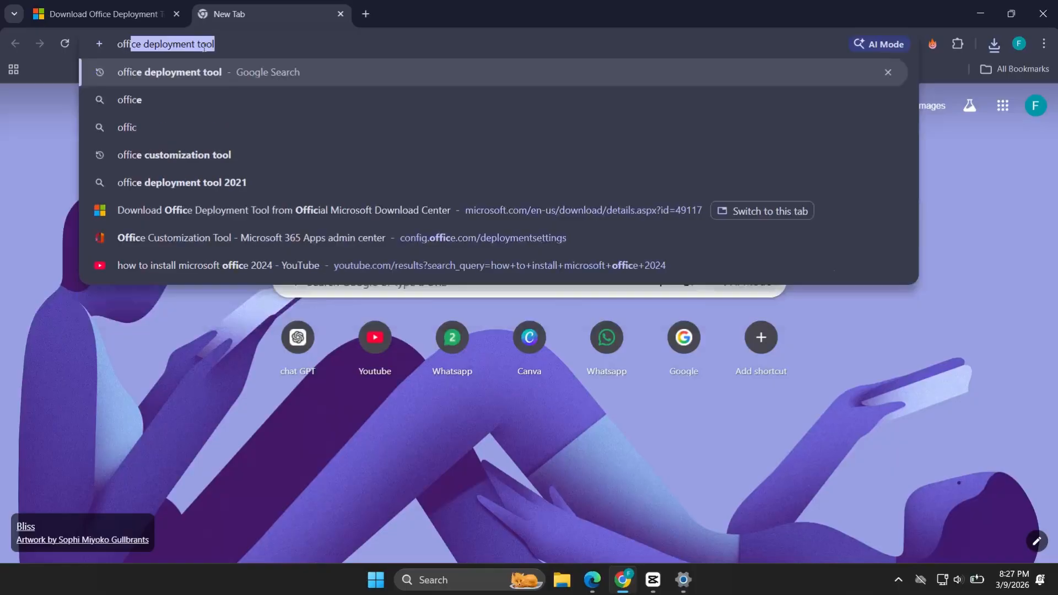
pyautogui.write(' c')
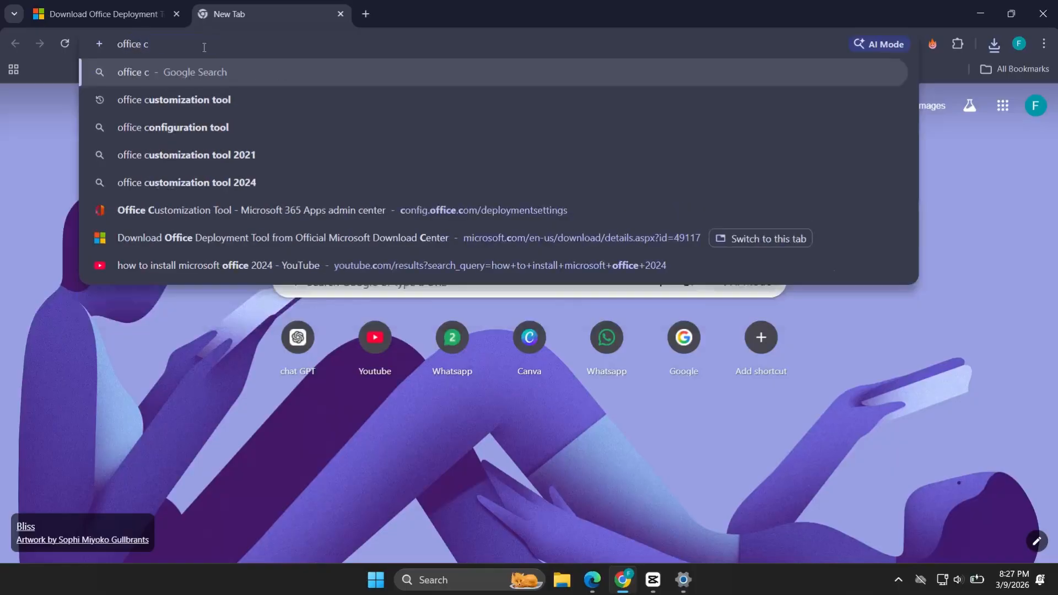
pyautogui.write('ustomiza')
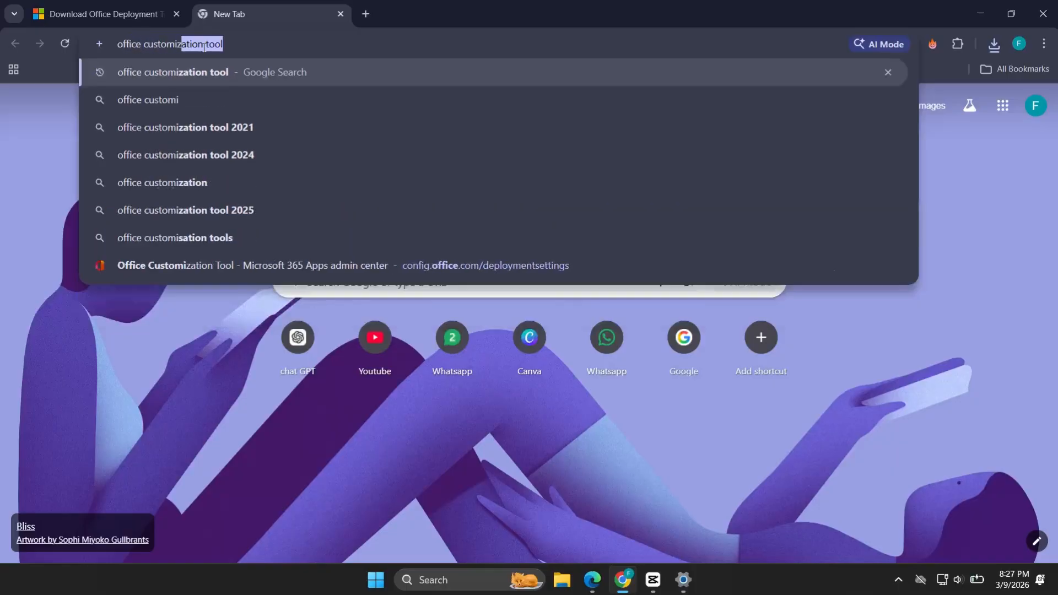
pyautogui.write('tio')
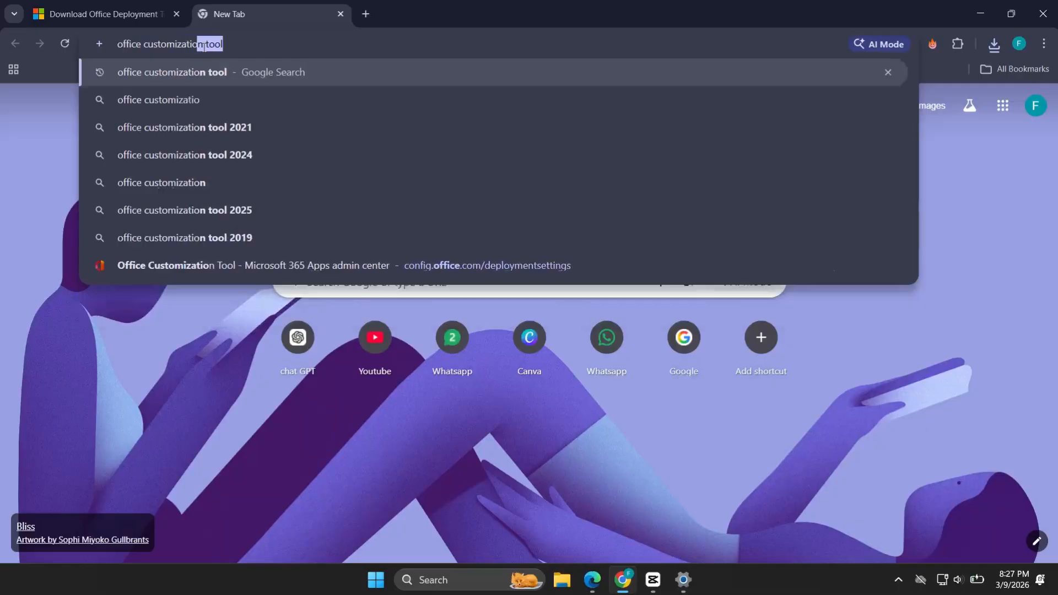
pyautogui.write('n tool')
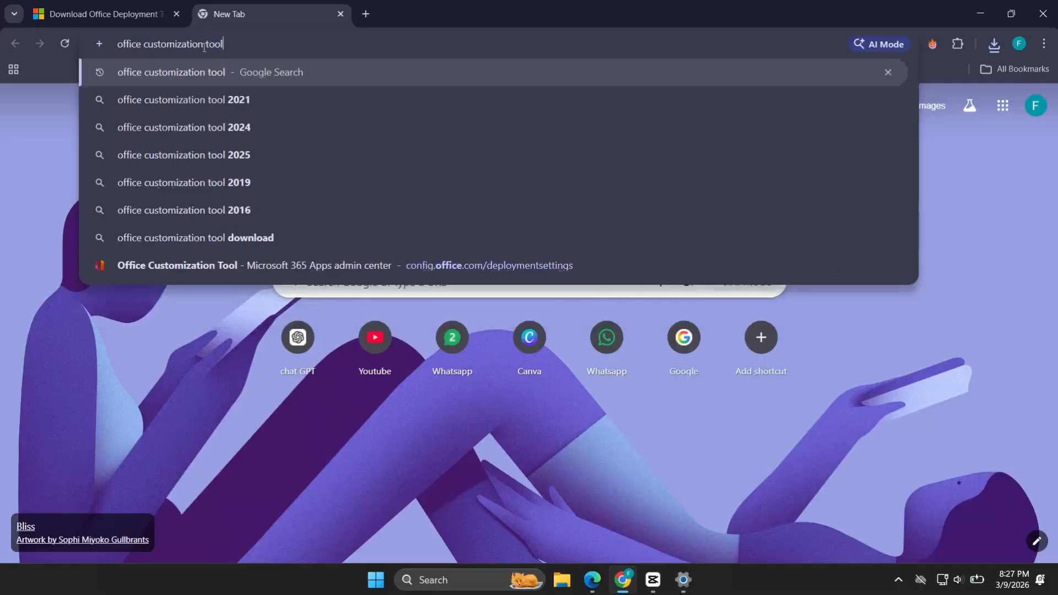
pyautogui.press('Return')
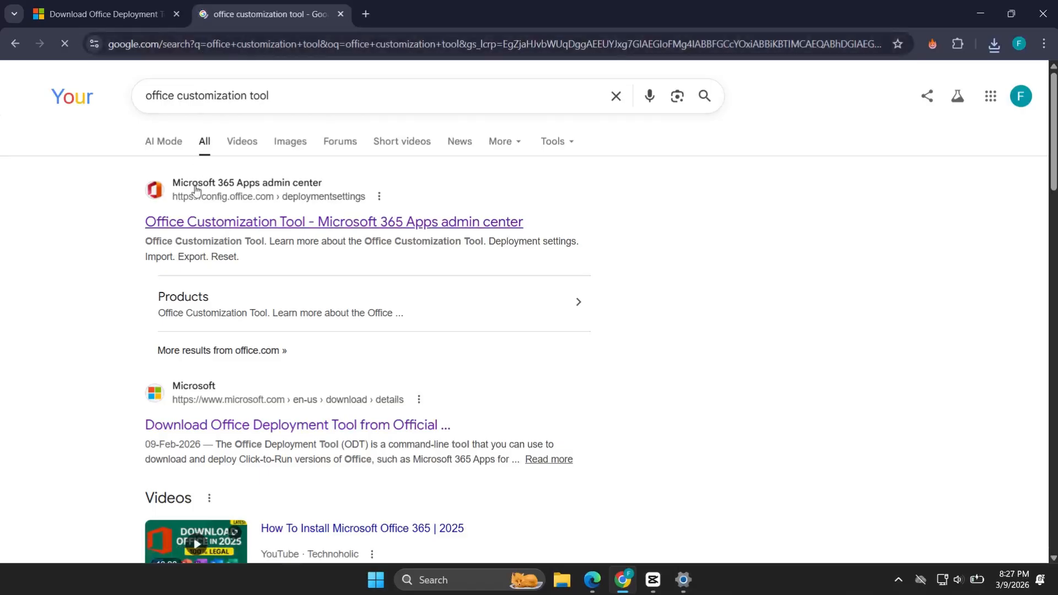
pyautogui.click(260, 233)
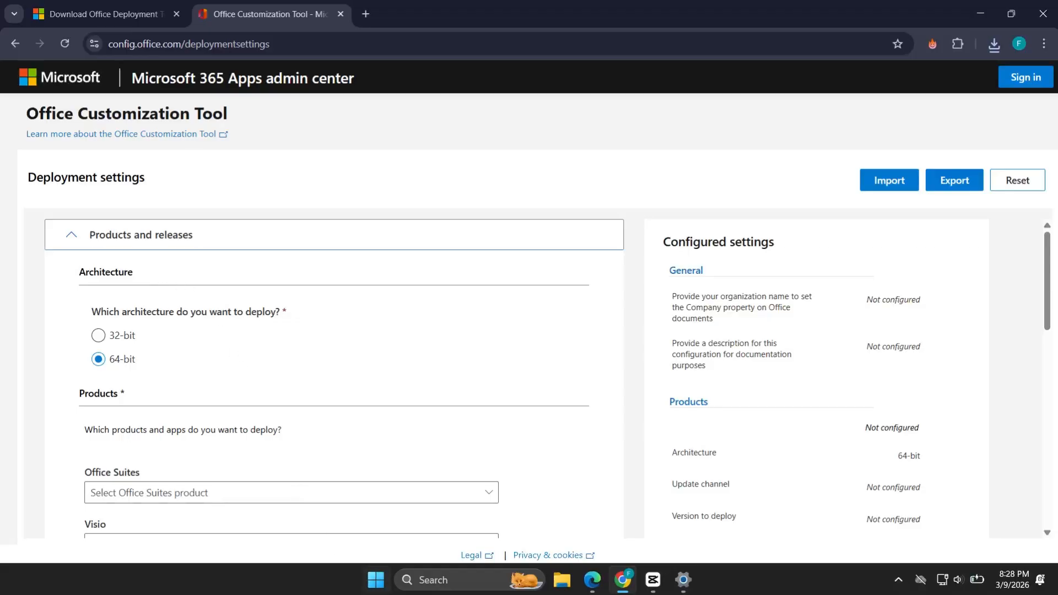
# Open System Information from Windows search, check the System Type entry and close the window
pyautogui.click(405, 586)
pyautogui.write('s')
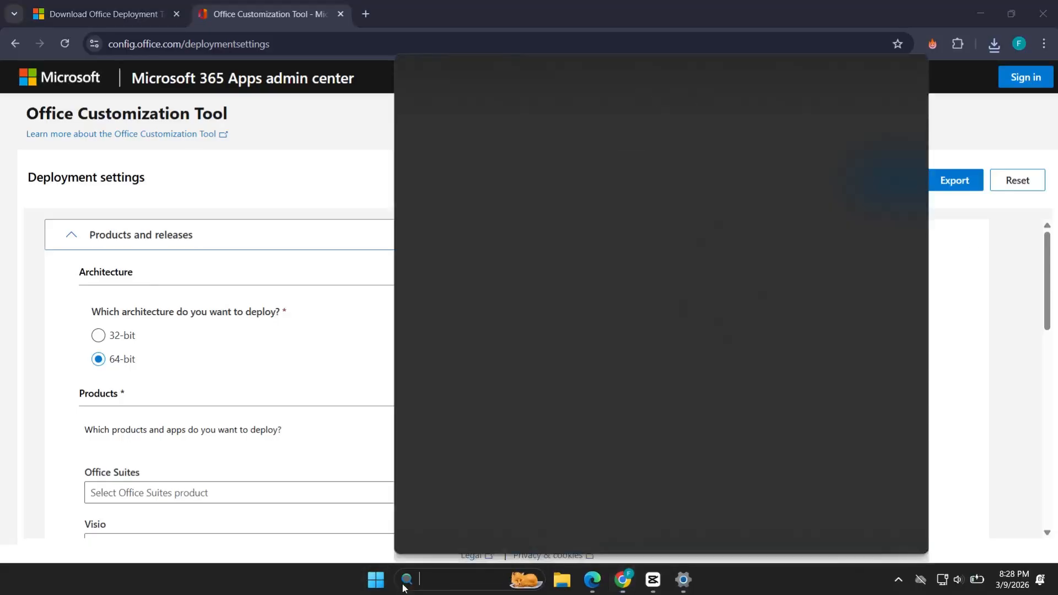
pyautogui.write('ystem Information')
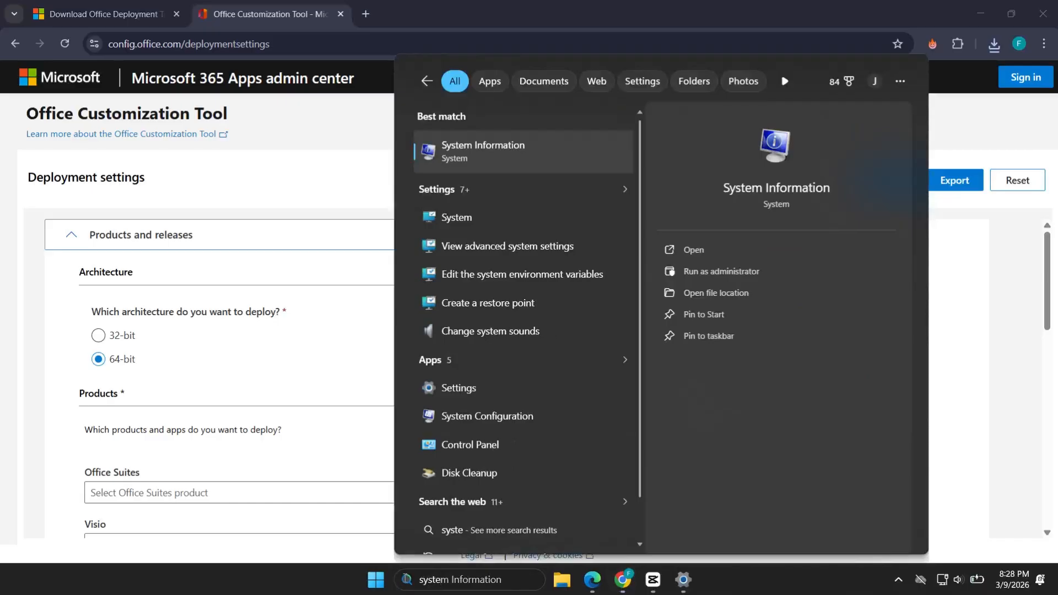
pyautogui.click(751, 246)
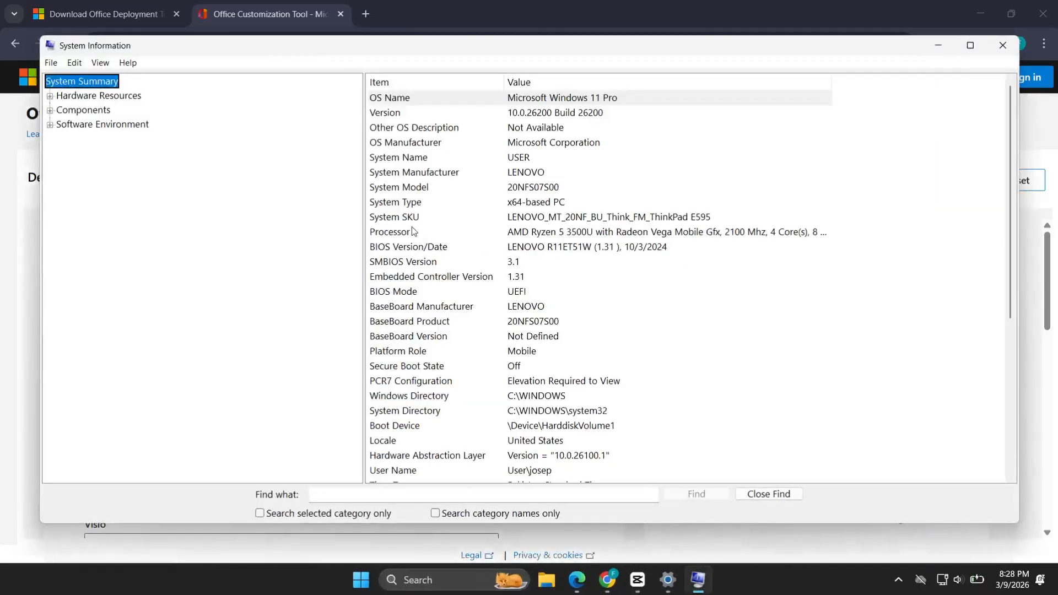
pyautogui.click(404, 204)
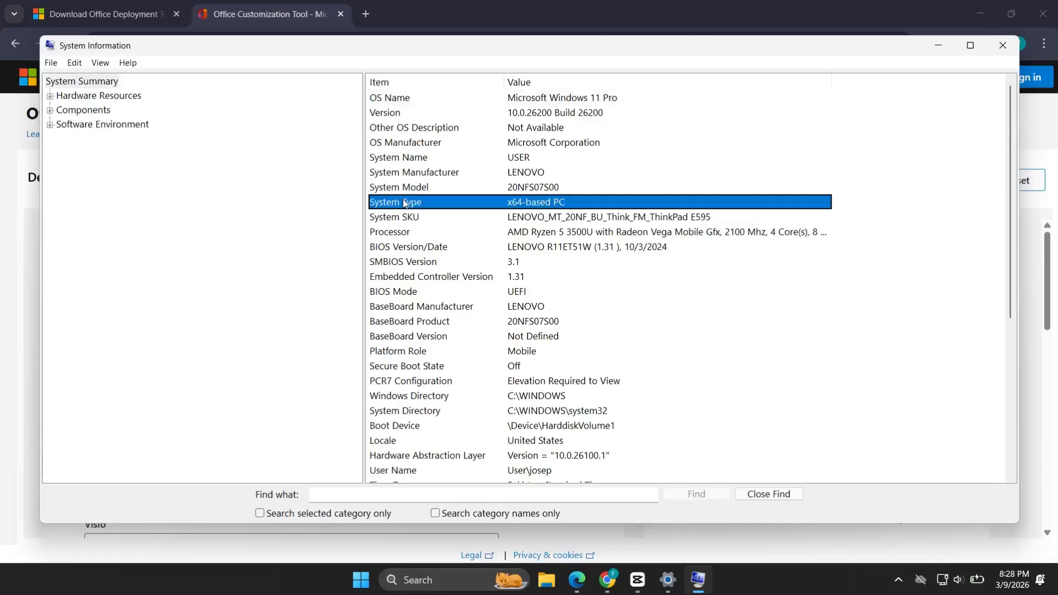
pyautogui.click(1003, 46)
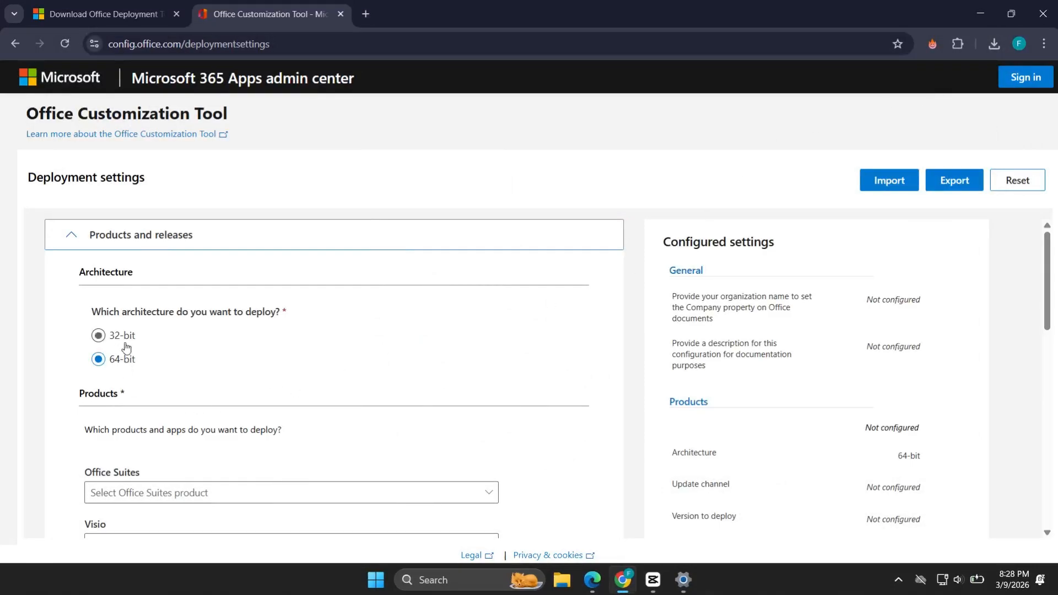
# Choose Office LTSC Professional Plus 2024 - Volume License as the Office suite to deploy
pyautogui.scroll(-3, 319, 331)
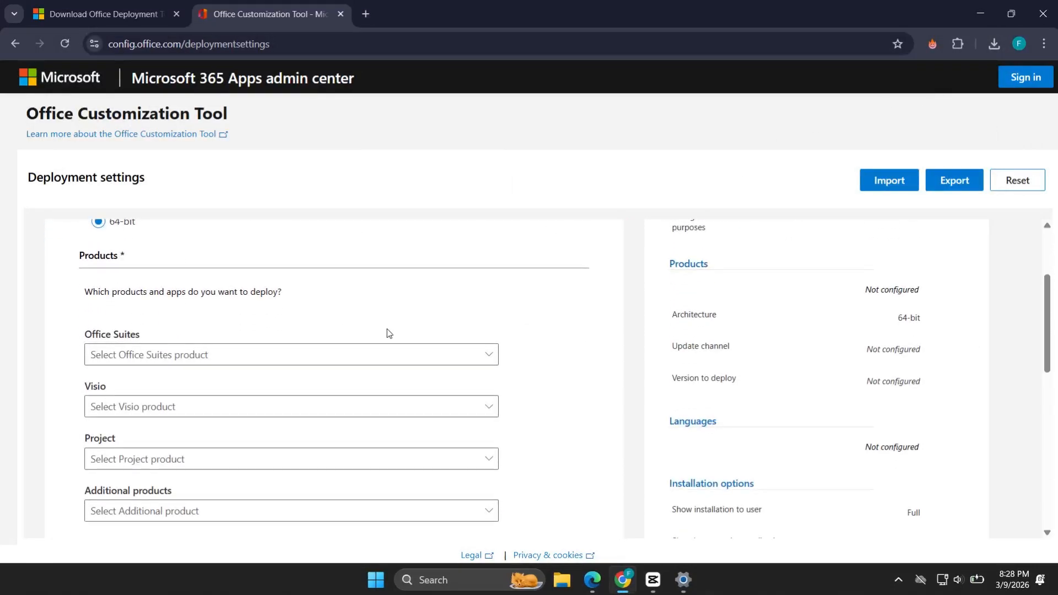
pyautogui.click(386, 360)
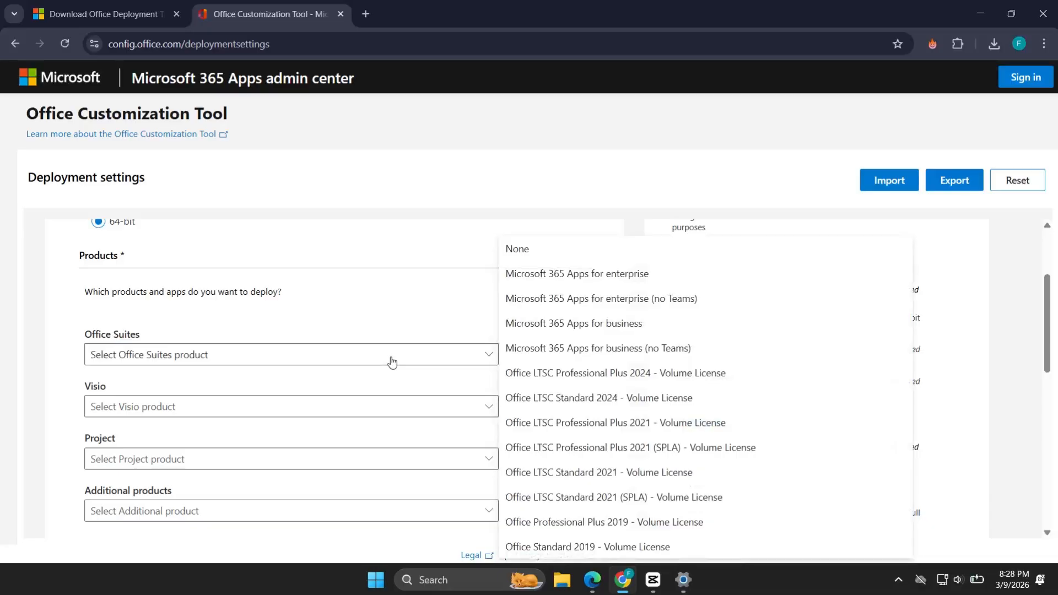
pyautogui.click(537, 375)
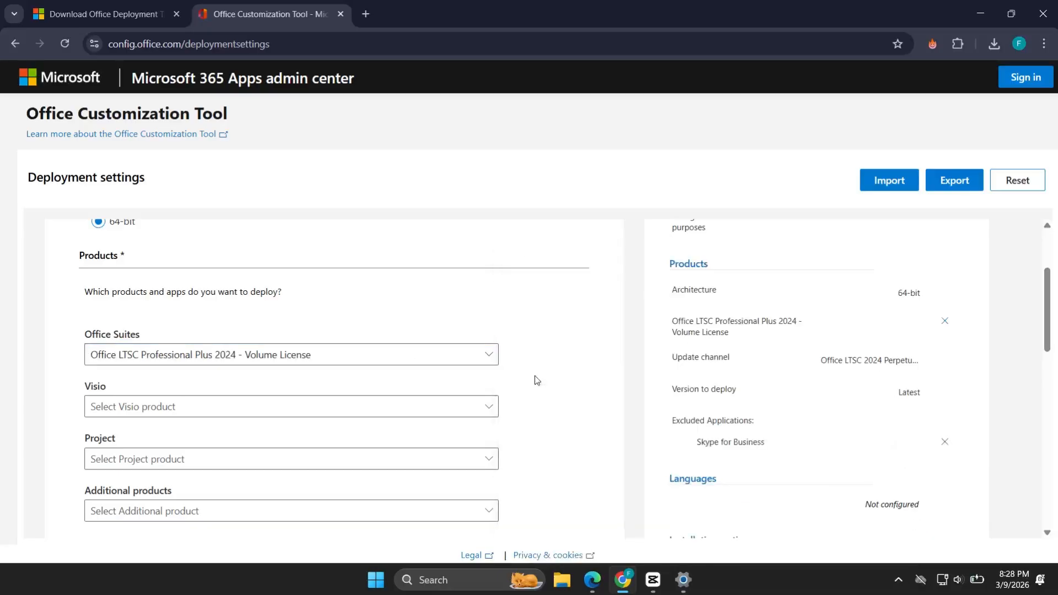
# Exclude OneDrive Desktop, Outlook (classic), Publisher, Word, PowerPoint, OneNote and Access from the deployment and continue to the language settings
pyautogui.scroll(-6, 432, 345)
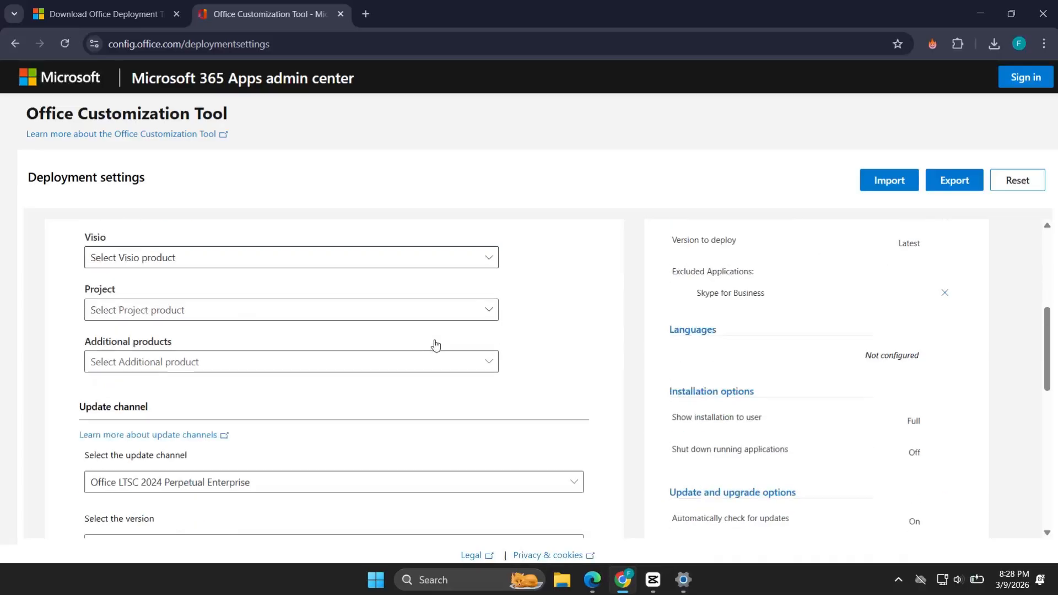
pyautogui.scroll(-3, 431, 338)
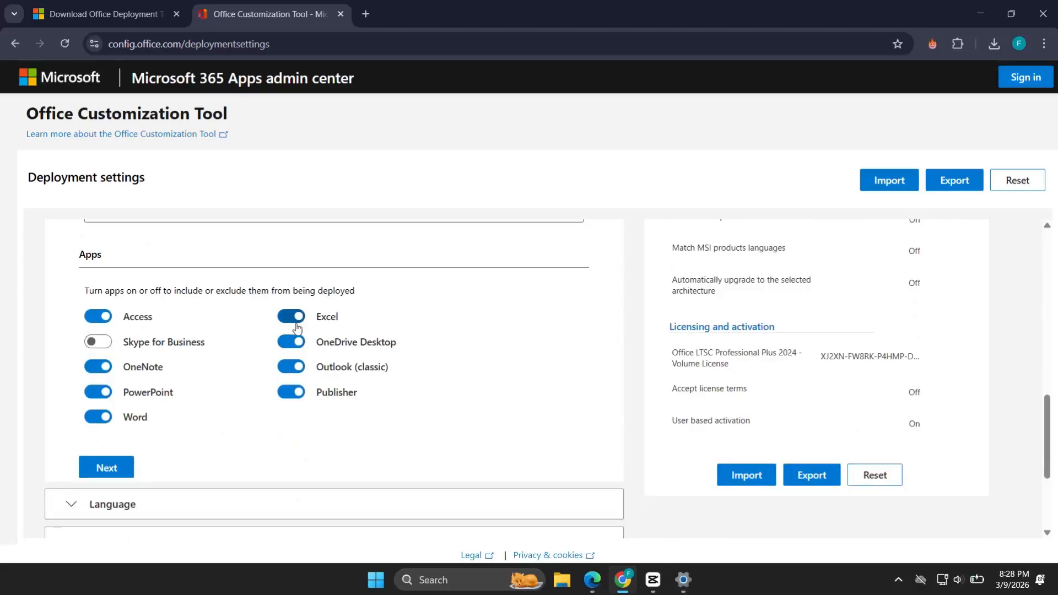
pyautogui.click(298, 347)
pyautogui.click(291, 367)
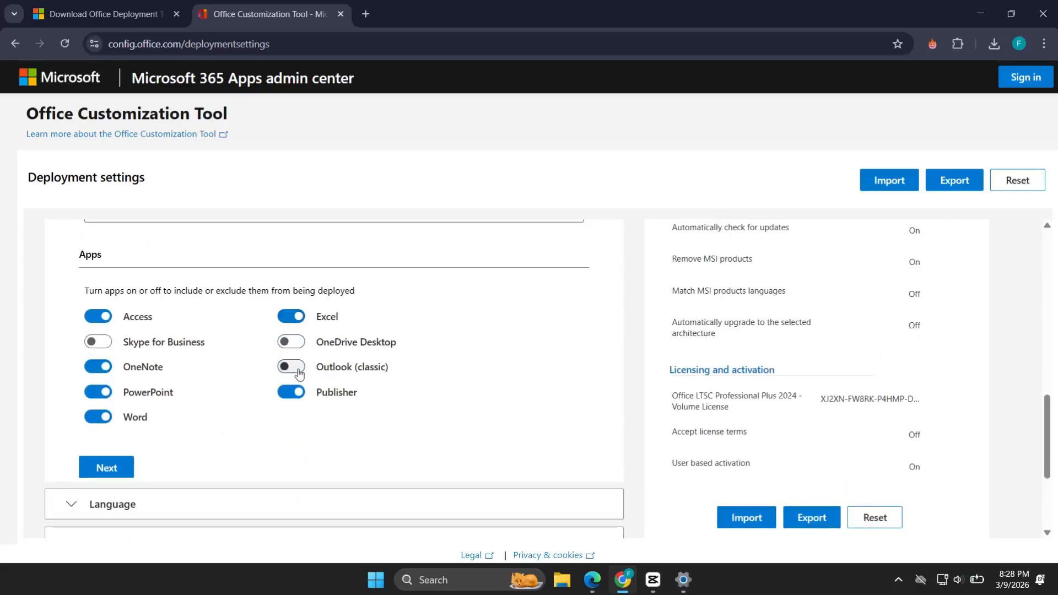
pyautogui.click(288, 392)
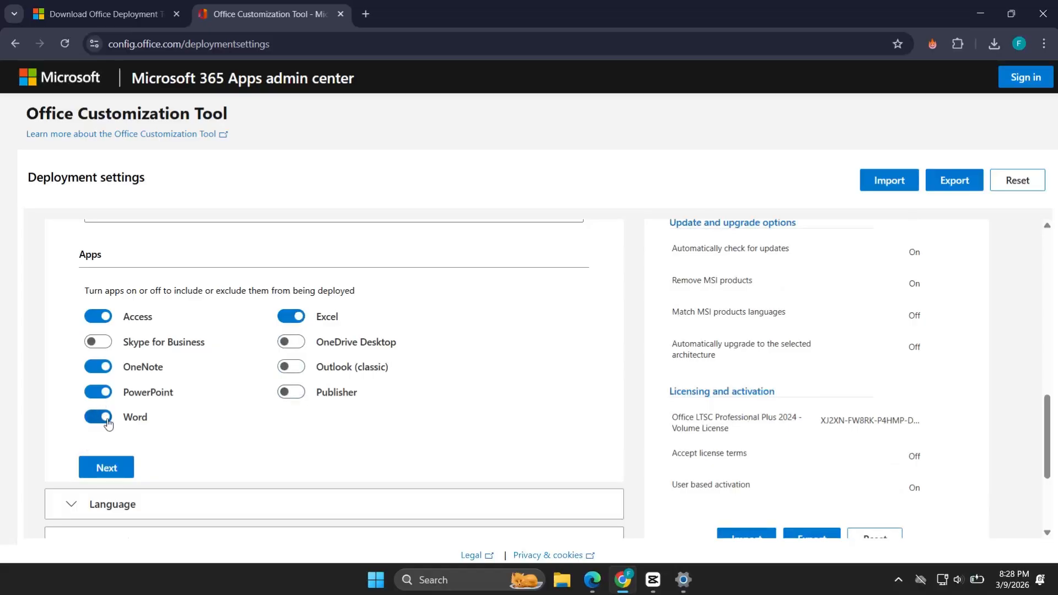
pyautogui.click(102, 415)
pyautogui.click(98, 391)
pyautogui.click(98, 366)
pyautogui.click(97, 322)
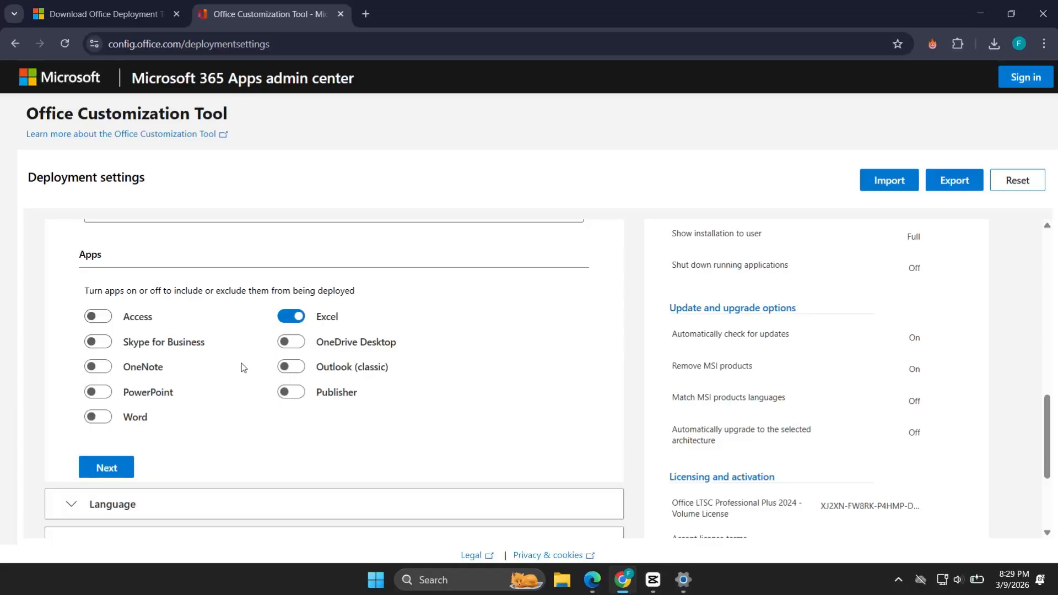
pyautogui.click(105, 475)
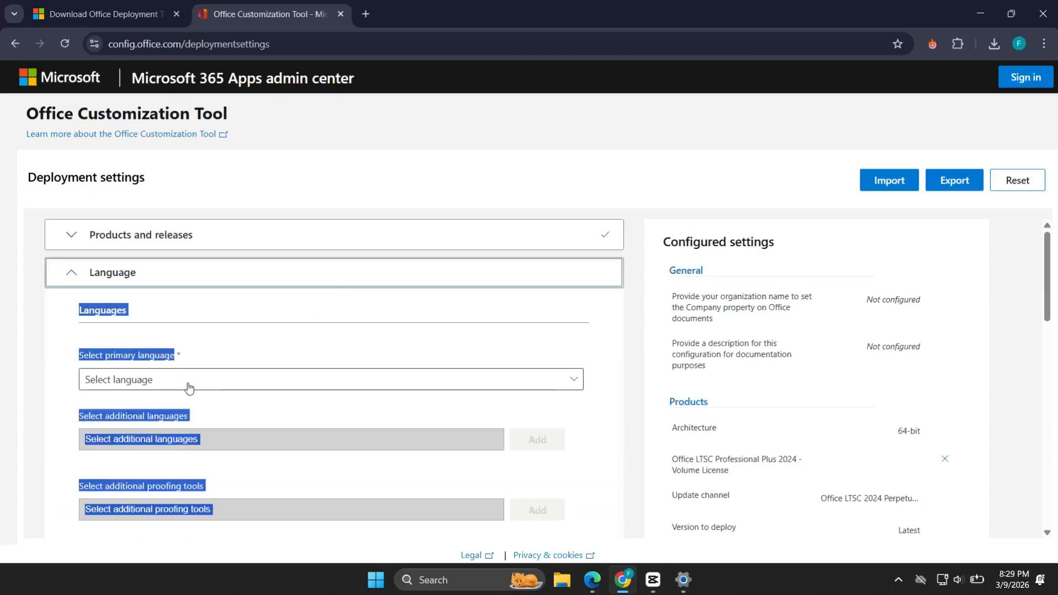
# Set the primary language to English (United States) and continue to the installation options
pyautogui.click(205, 402)
pyautogui.click(204, 383)
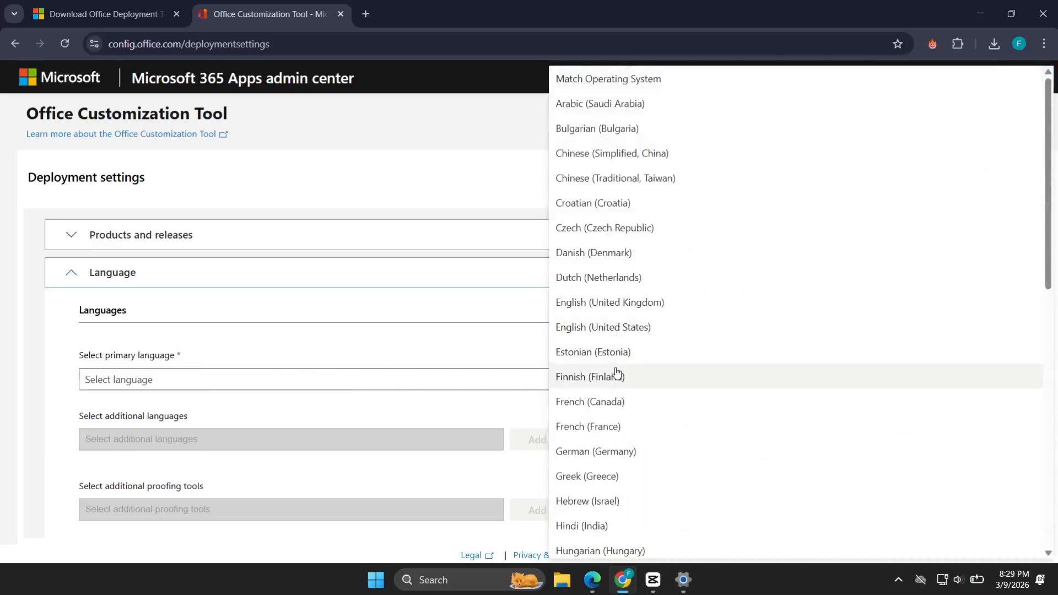
pyautogui.click(606, 331)
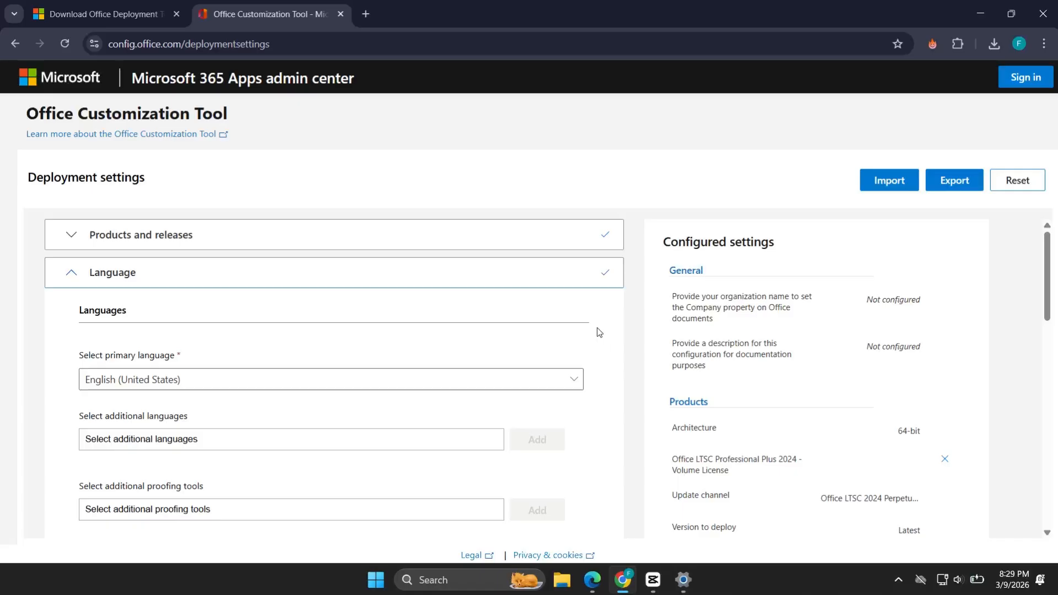
pyautogui.scroll(-4, 597, 331)
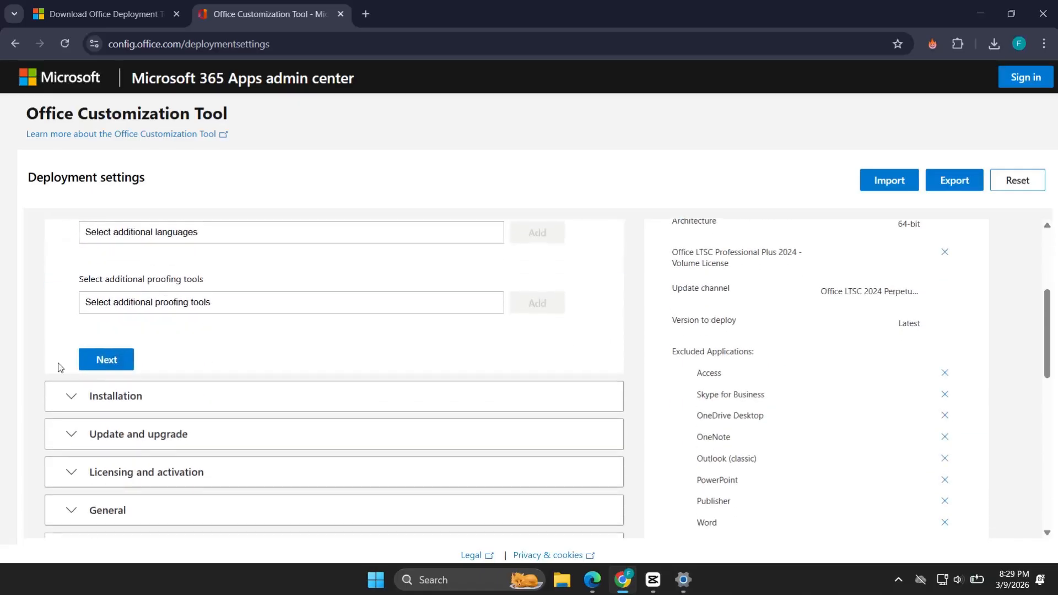
pyautogui.click(97, 362)
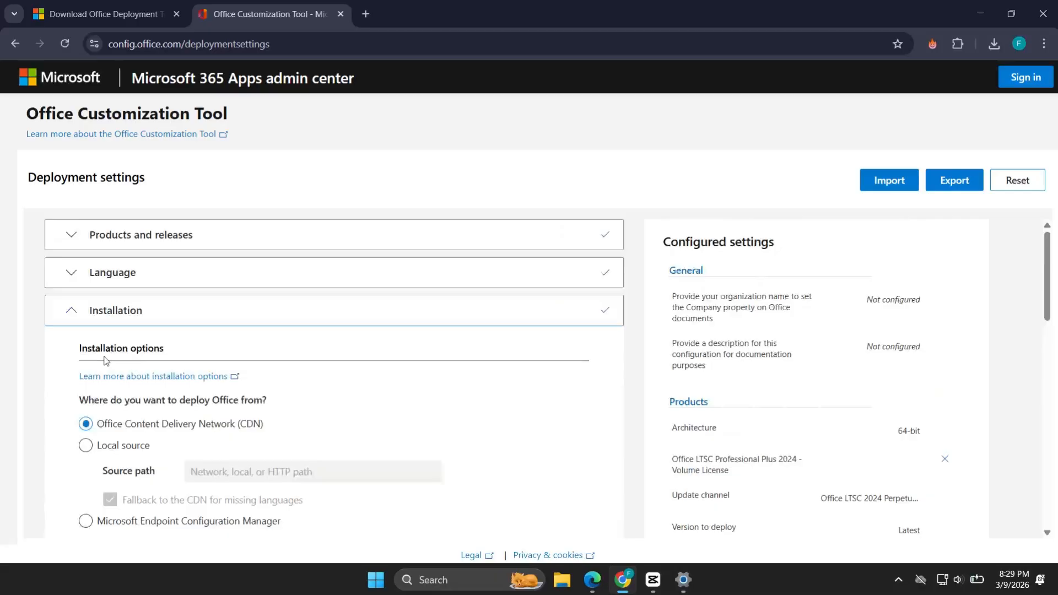
# Go to the Application preferences section and finish the deployment settings
pyautogui.scroll(-4, 632, 362)
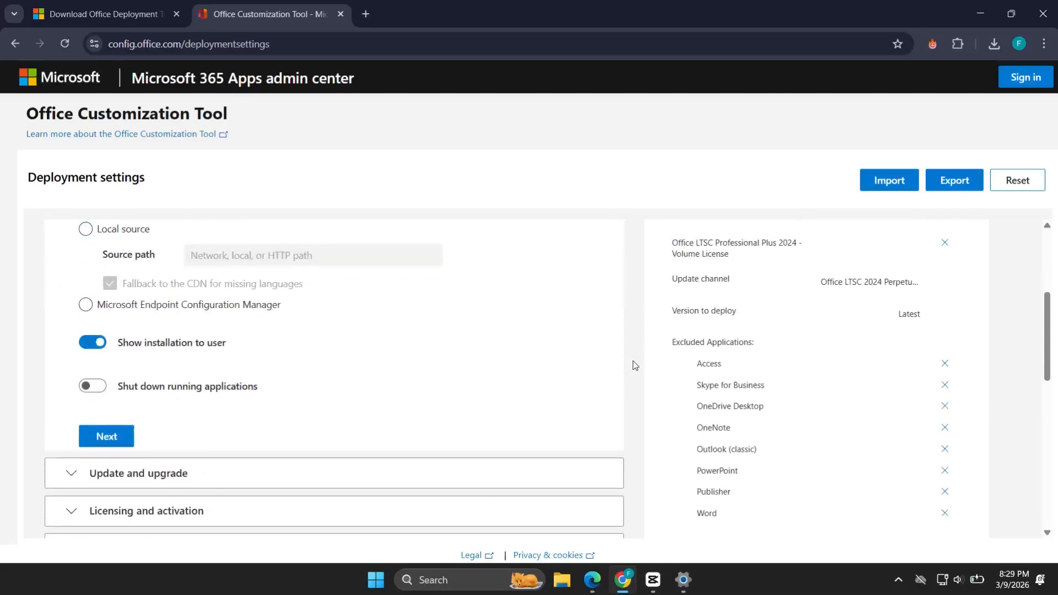
pyautogui.scroll(-8, 632, 363)
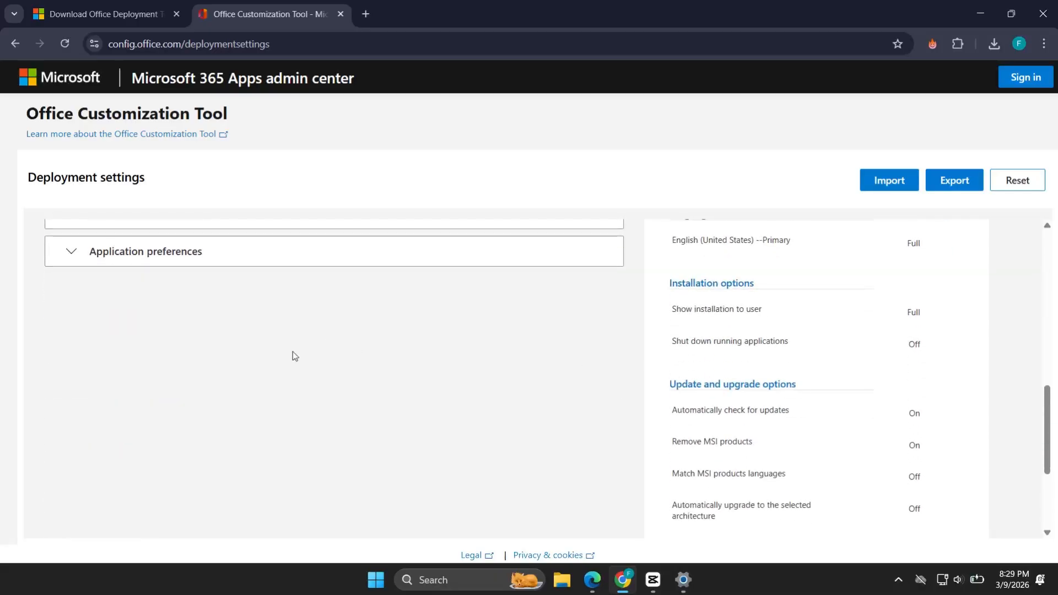
pyautogui.click(73, 254)
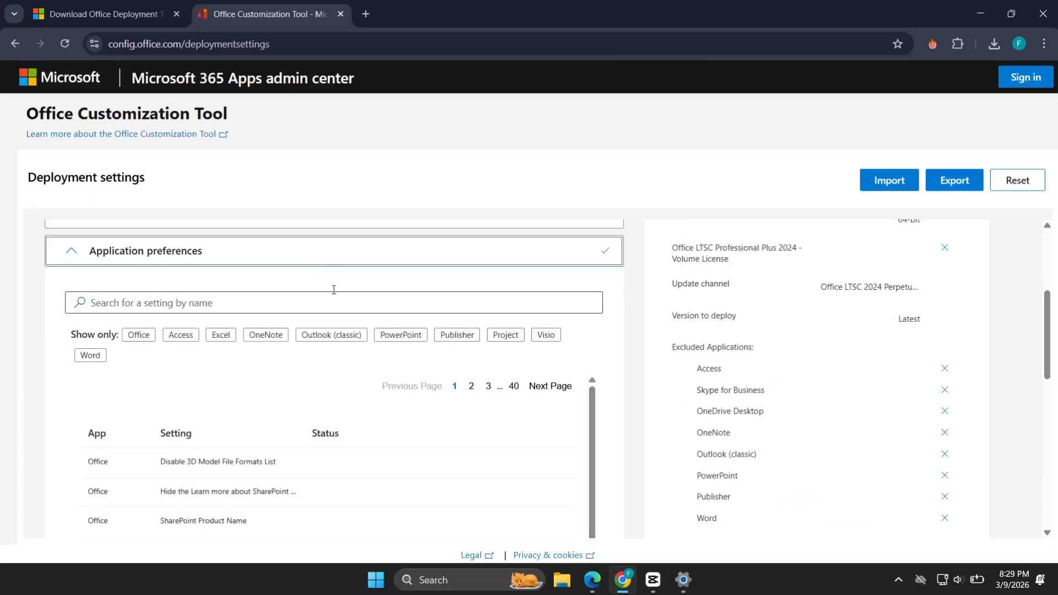
pyautogui.scroll(-5, 628, 342)
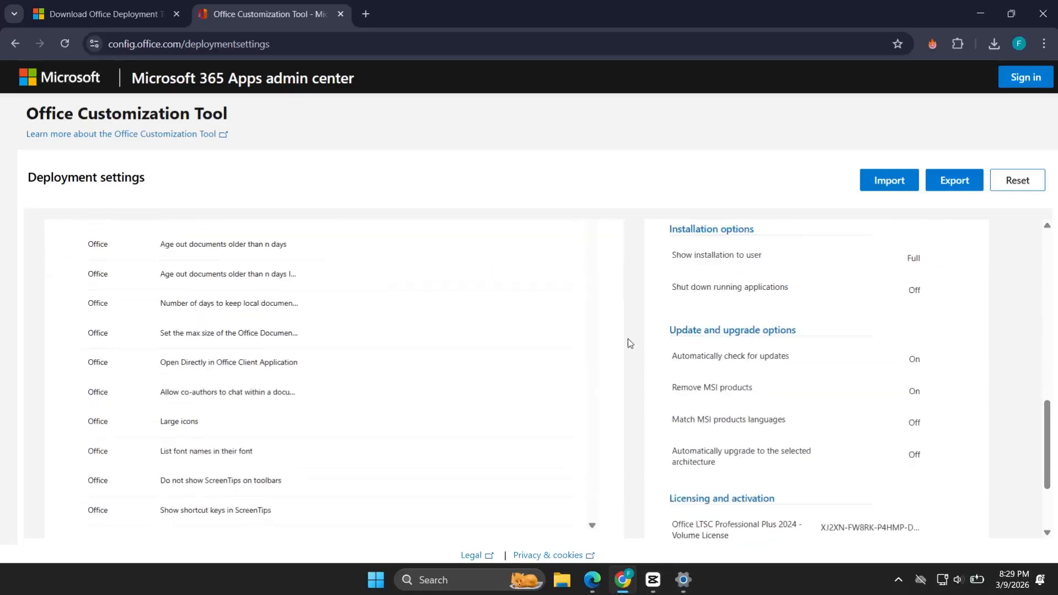
pyautogui.scroll(-2, 628, 342)
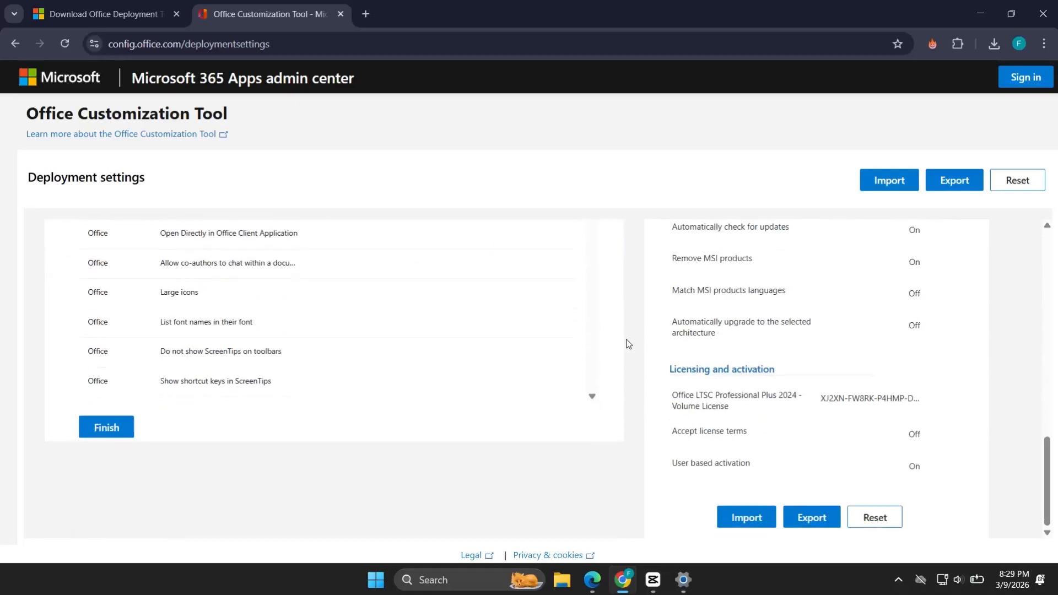
pyautogui.click(107, 428)
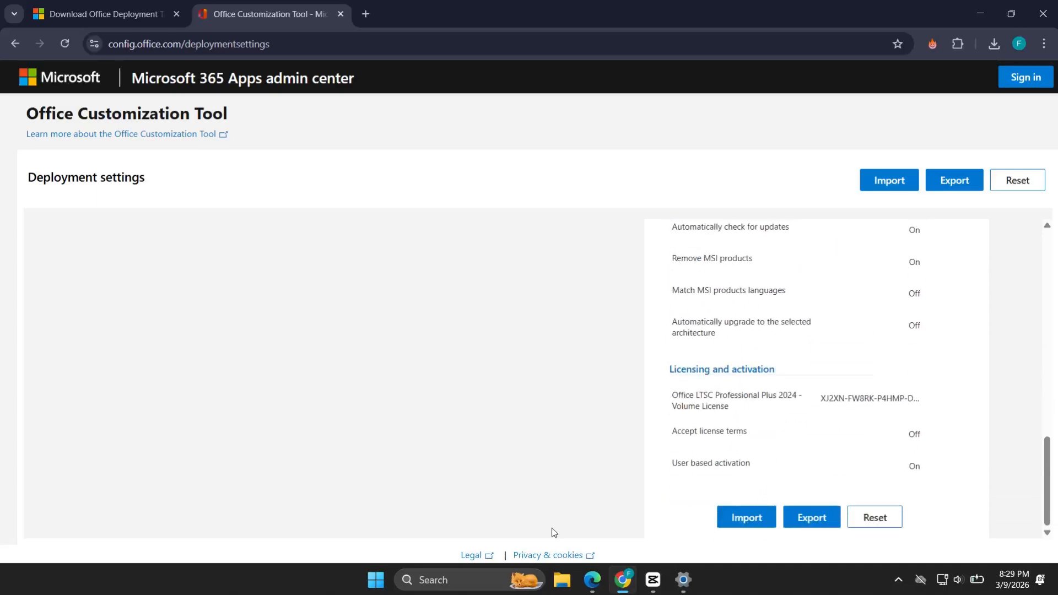
# Export the deployment configuration with Office Open XML formats as default, accepting the license terms and using the file name Configuration
pyautogui.click(831, 513)
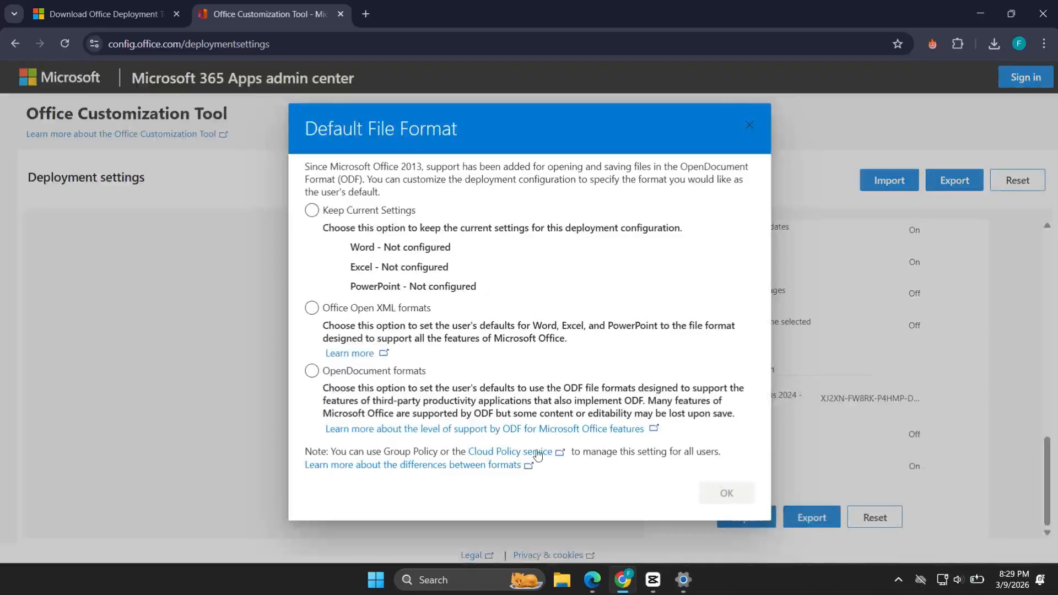
pyautogui.click(384, 311)
pyautogui.click(727, 498)
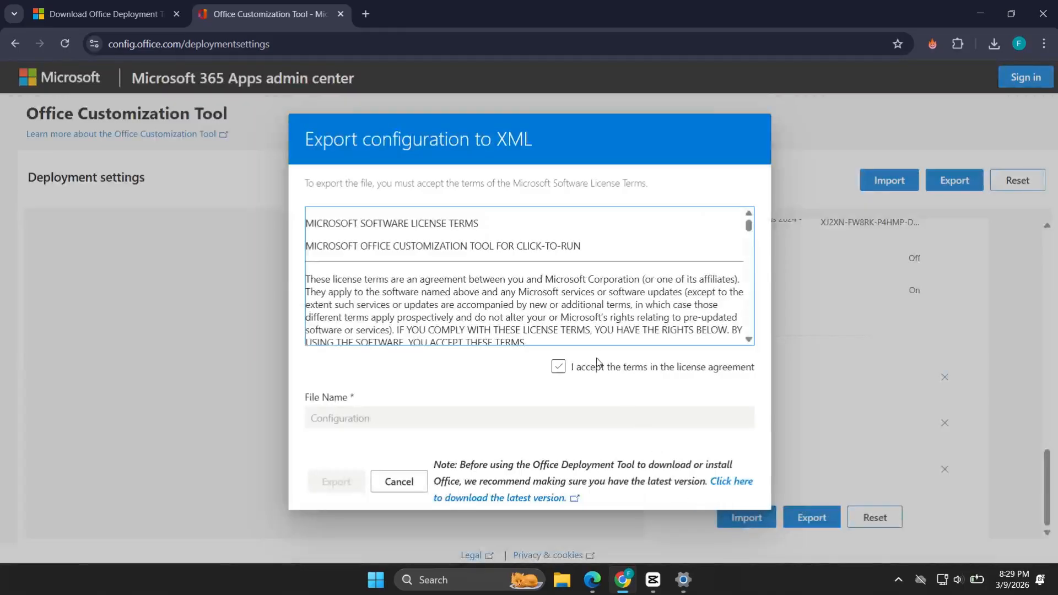
pyautogui.click(595, 375)
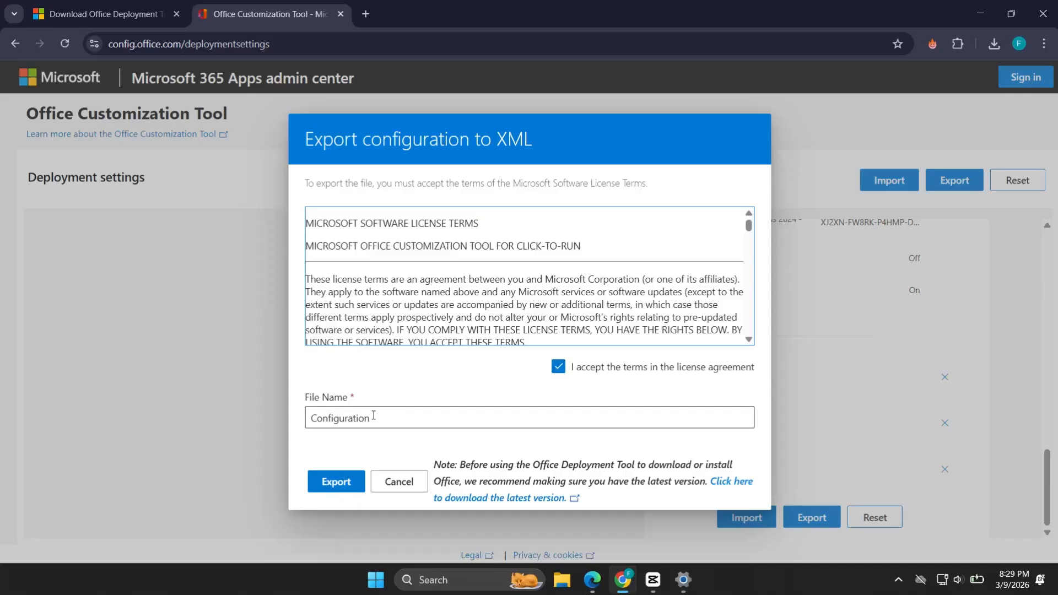
pyautogui.click(343, 483)
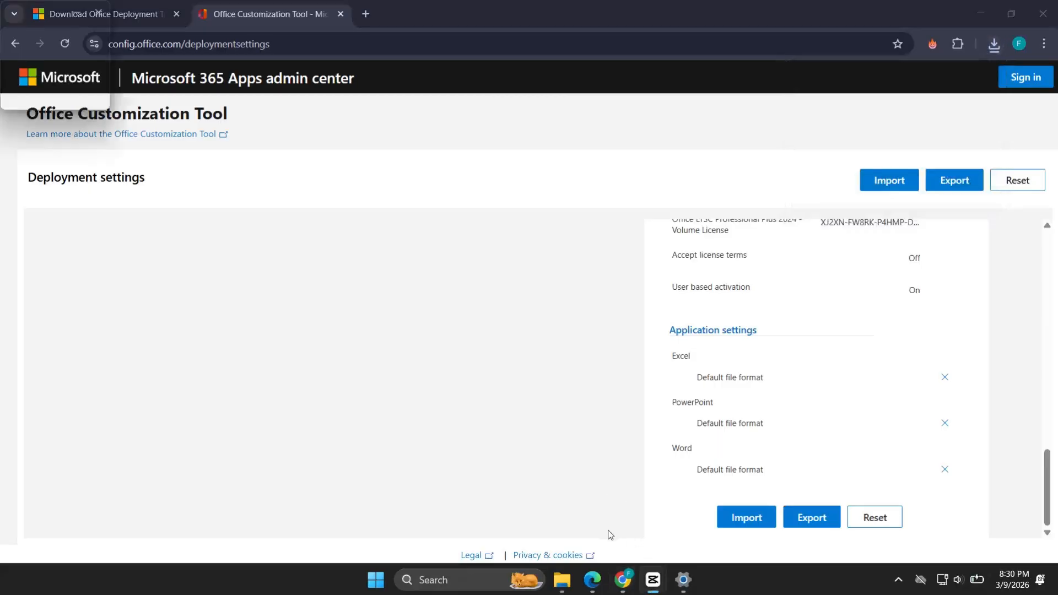
# Switch to File Explorer and copy Configuration (1).xml and officedeploymenttool_19628-20192.exe from the Downloads folder
pyautogui.click(562, 579)
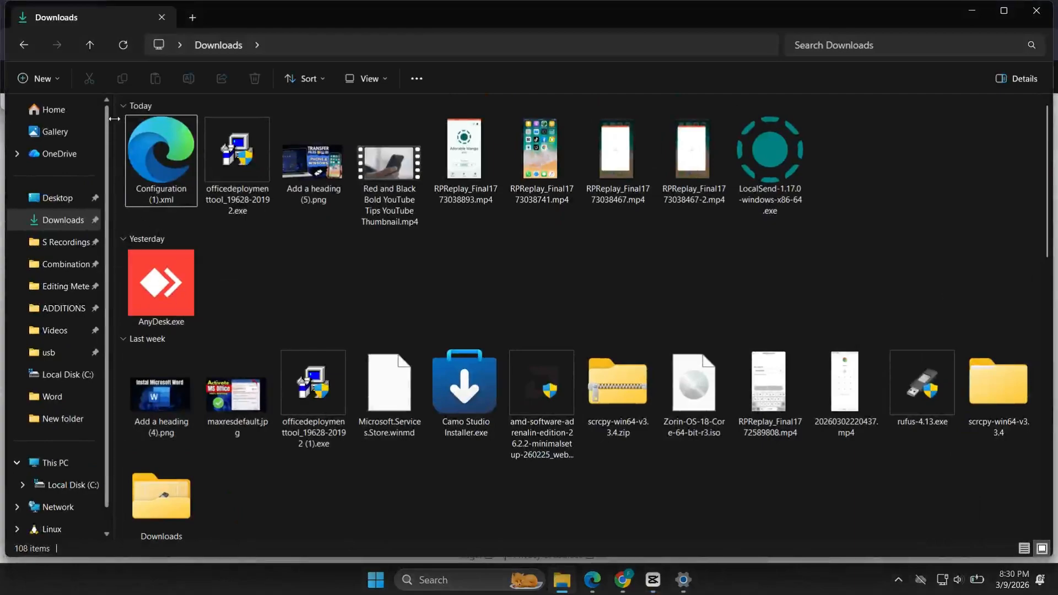
pyautogui.moveTo(118, 117); pyautogui.dragTo(230, 155)
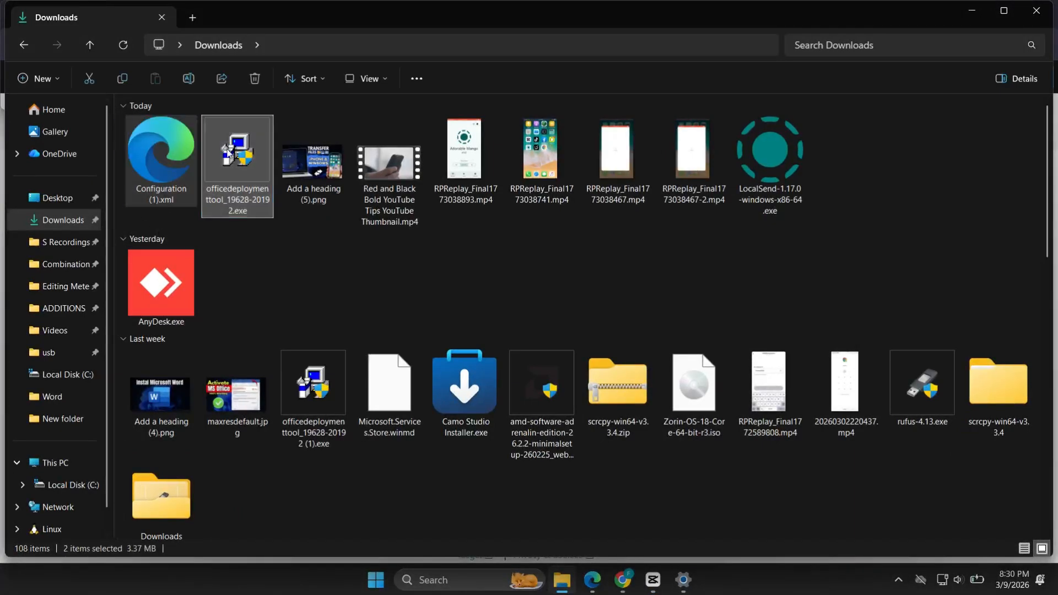
pyautogui.rightClick(231, 155)
pyautogui.click(294, 168)
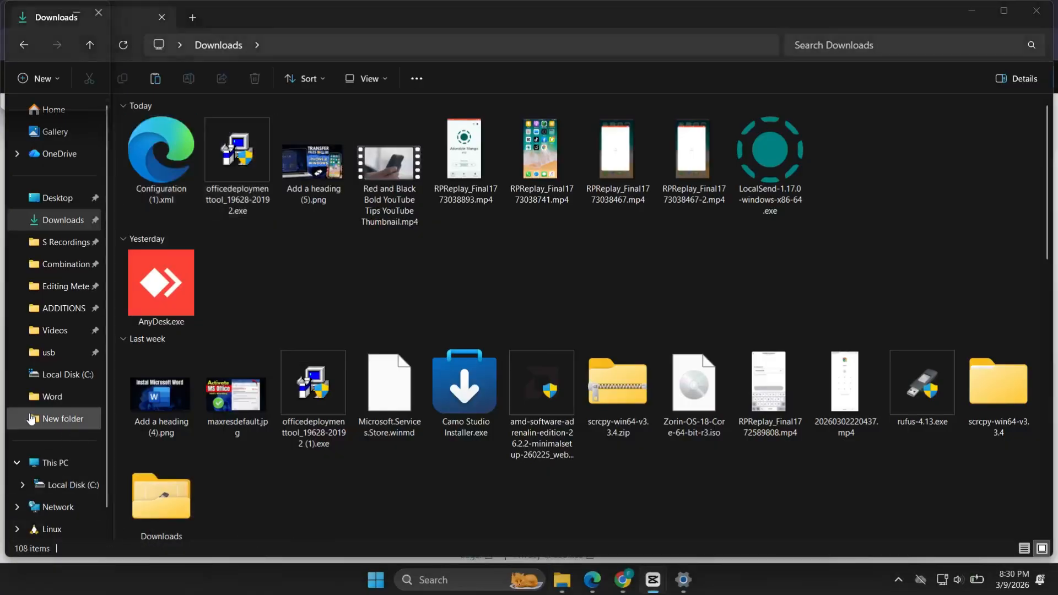
# Create a new folder named Excel in the root of Local Disk (C:)
pyautogui.click(91, 465)
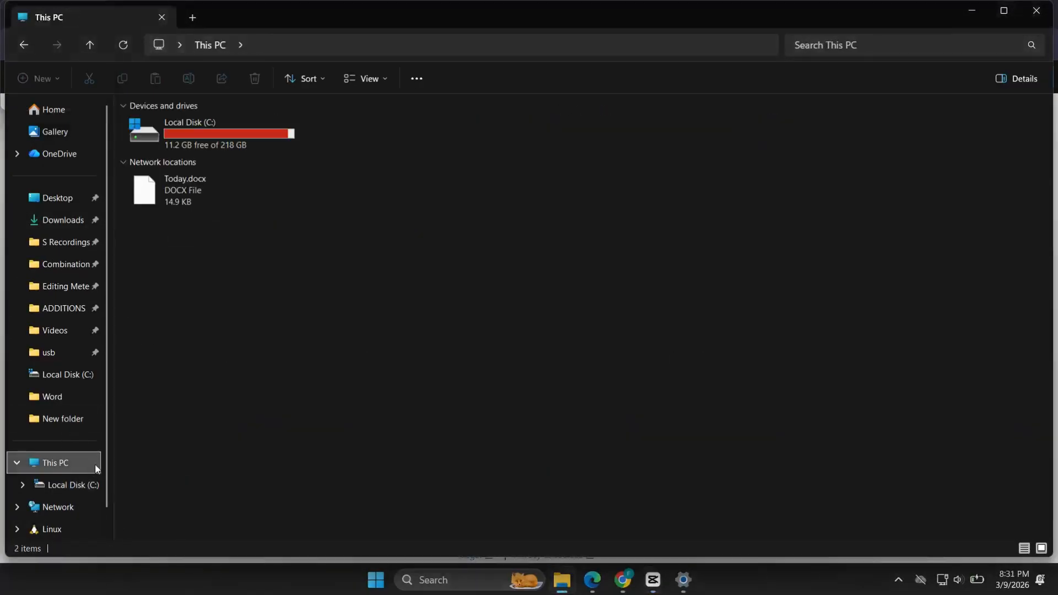
pyautogui.doubleClick(236, 135)
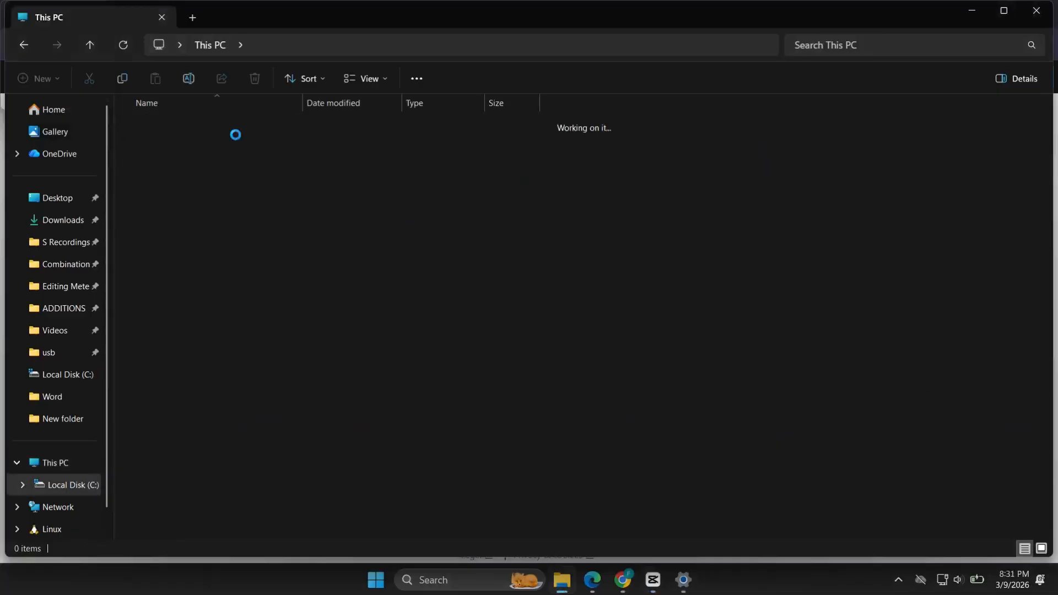
pyautogui.rightClick(193, 452)
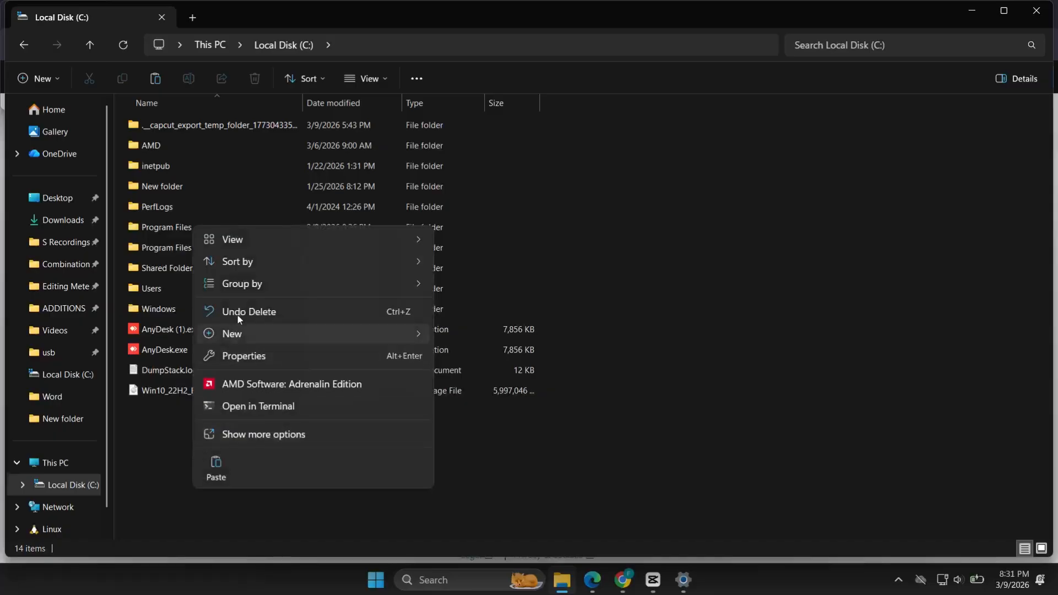
pyautogui.moveTo(243, 337)
pyautogui.click(465, 333)
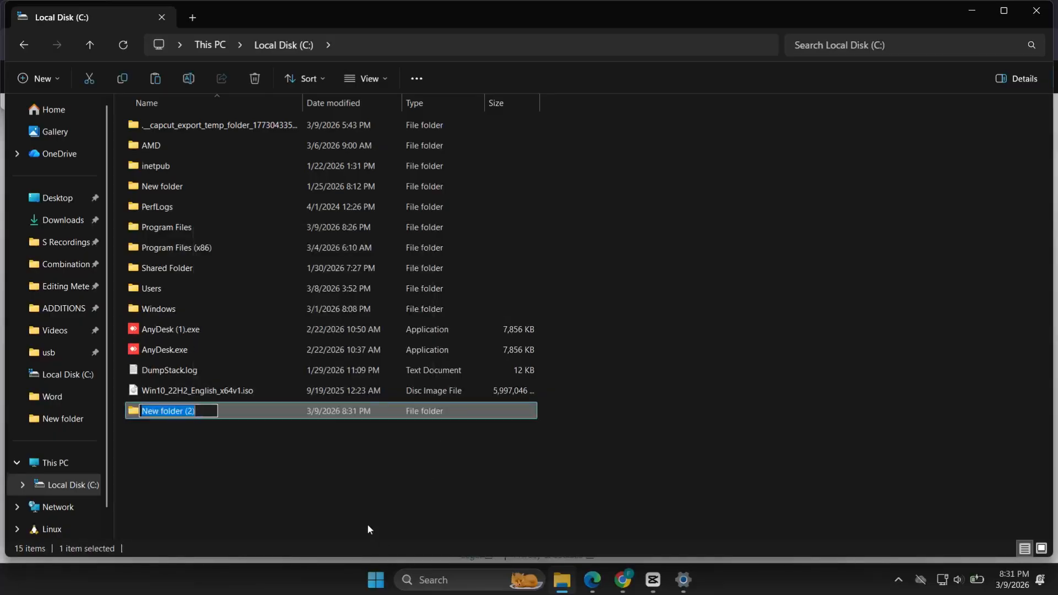
pyautogui.write('Excel')
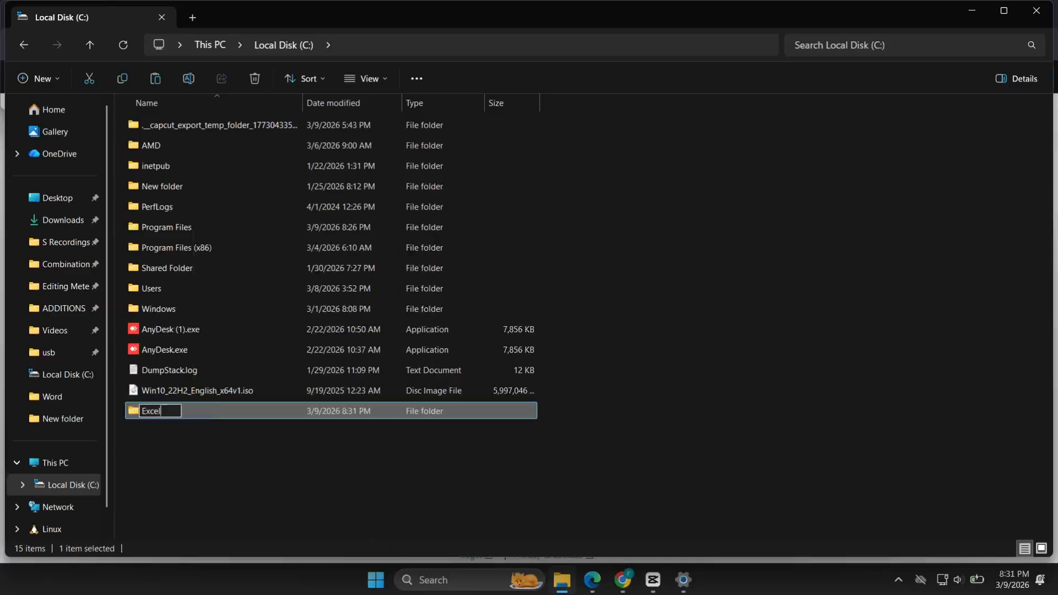
pyautogui.press('Return')
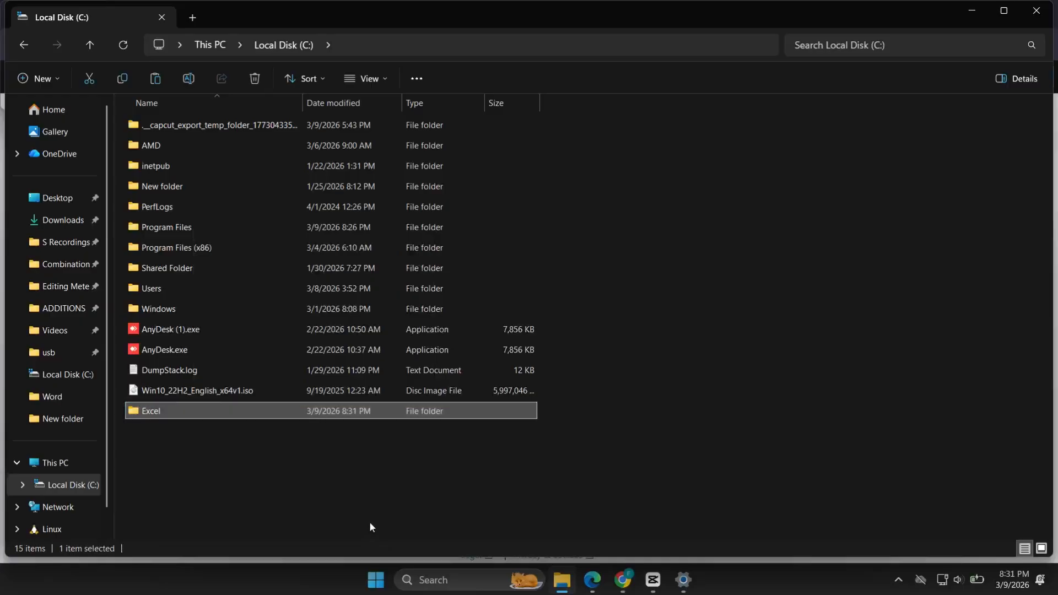
# Paste the copied configuration file and Office Deployment Tool into the Excel folder
pyautogui.click(369, 521)
pyautogui.doubleClick(161, 414)
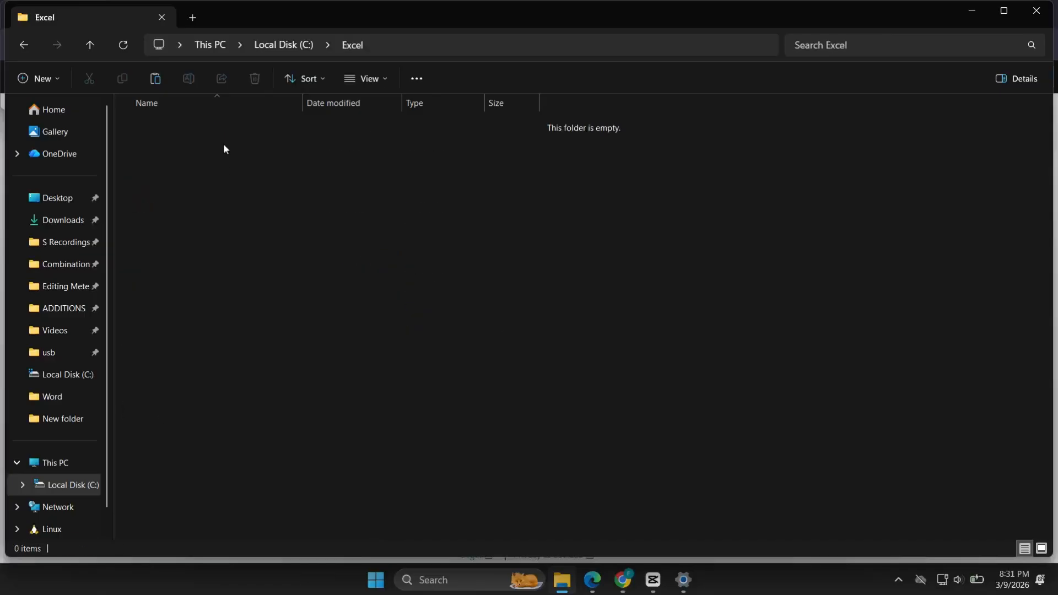
pyautogui.rightClick(223, 143)
pyautogui.click(252, 177)
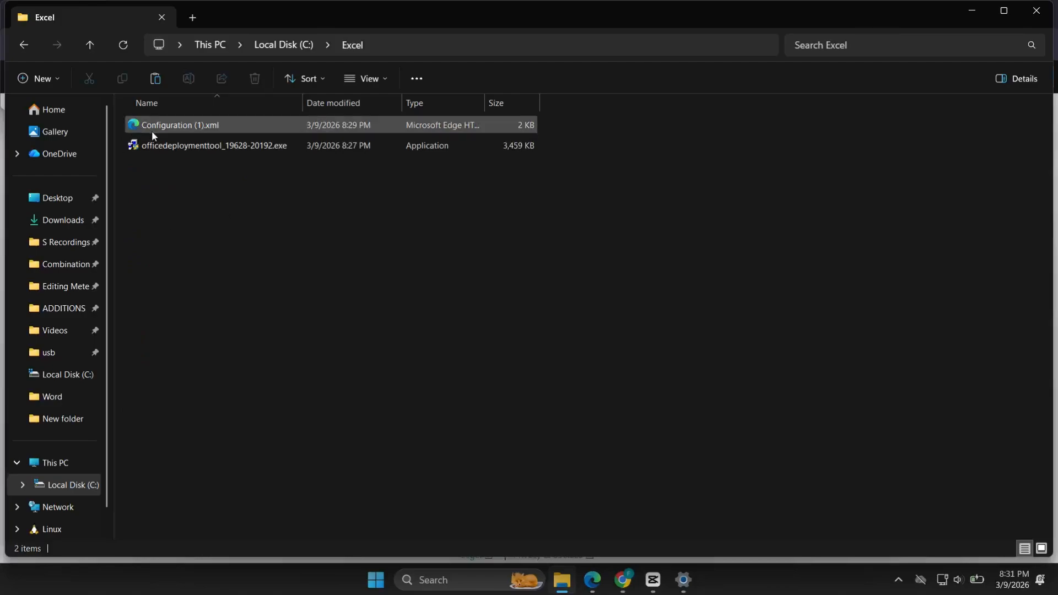
# Rename Configuration (1).xml by deleting the "(1)" suffix, keeping the .xml extension
pyautogui.rightClick(187, 127)
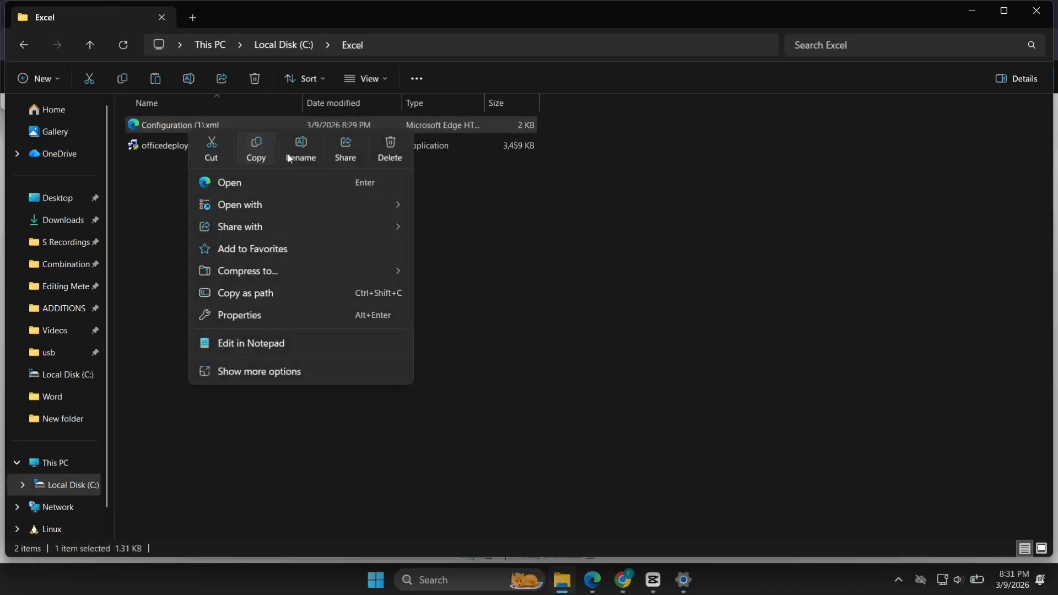
pyautogui.click(288, 159)
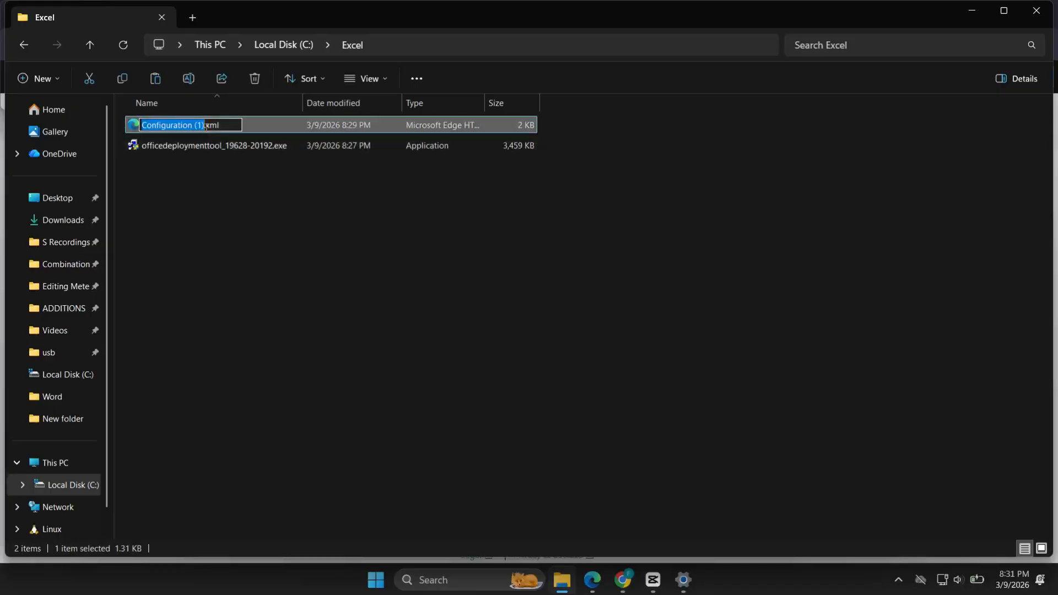
pyautogui.click(205, 126)
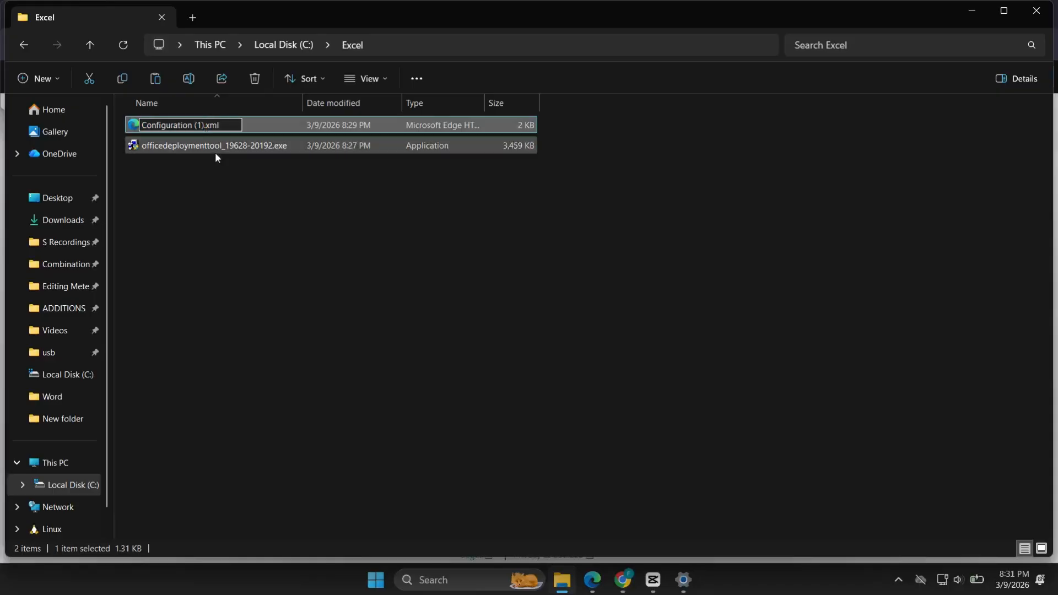
pyautogui.press('BackSpace')
pyautogui.press('BackSpace')
pyautogui.press('BackSpace')
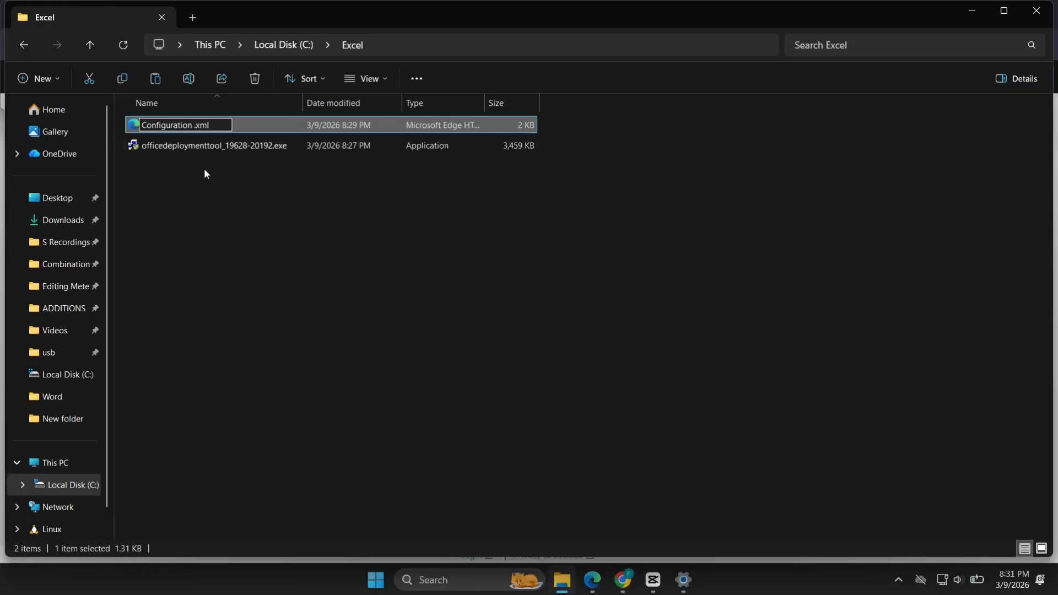
pyautogui.click(201, 166)
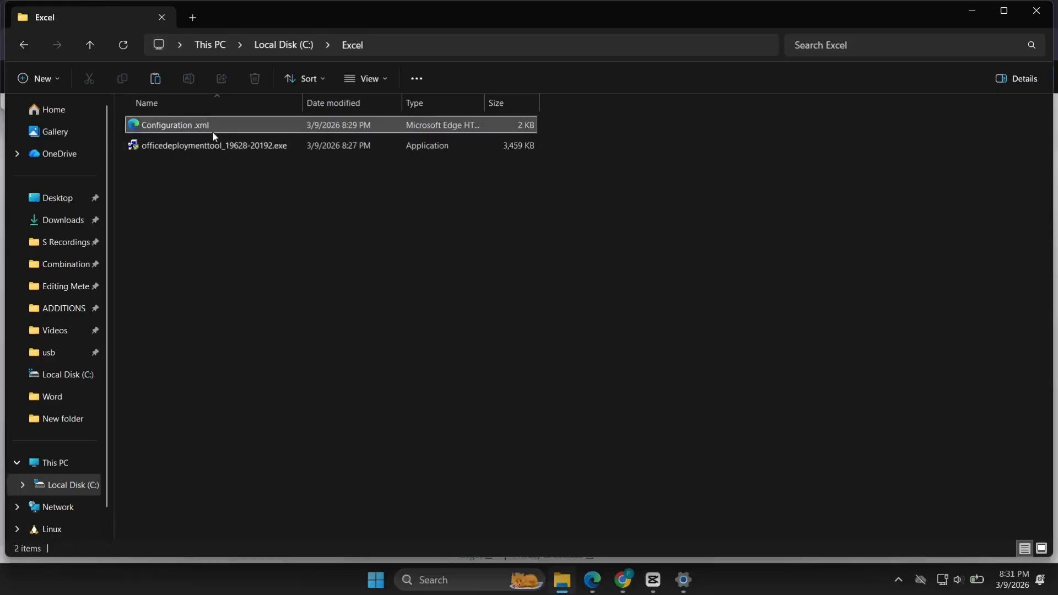
# Hide the file name extensions in File Explorer
pyautogui.rightClick(374, 48)
pyautogui.click(315, 170)
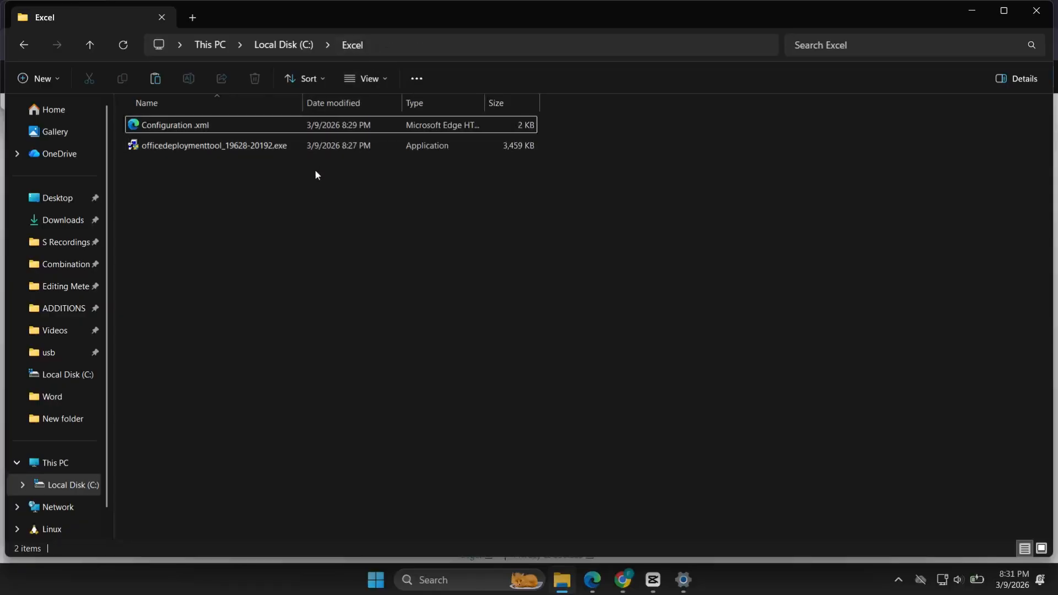
pyautogui.click(375, 81)
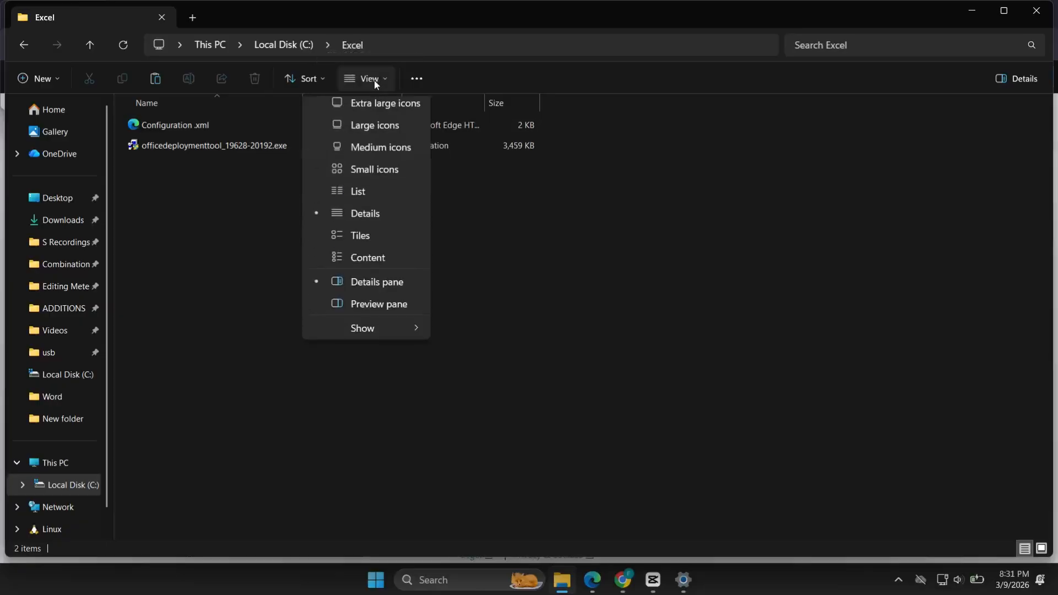
pyautogui.moveTo(369, 337)
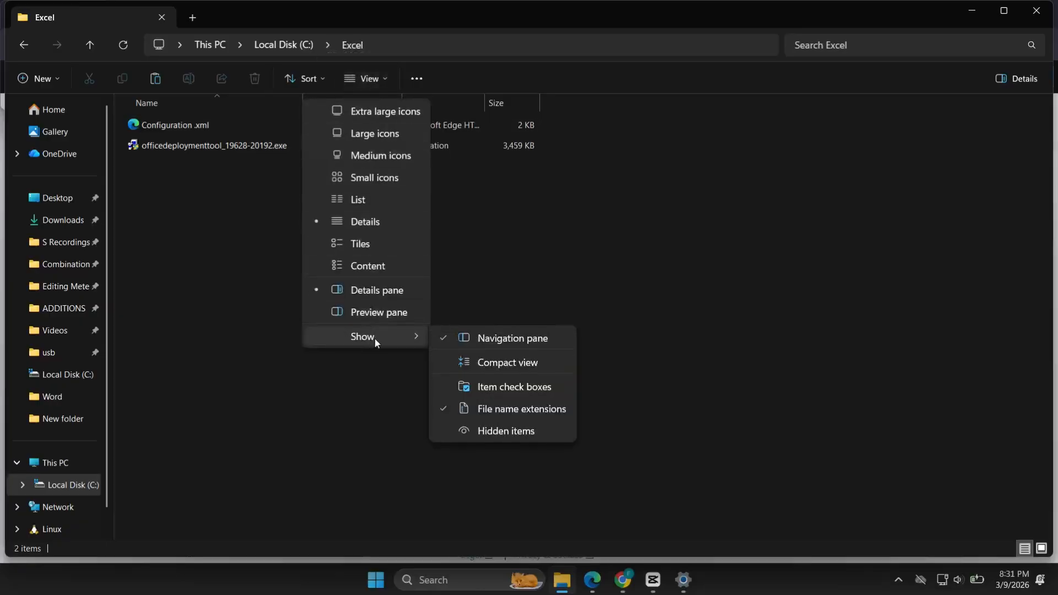
pyautogui.click(443, 413)
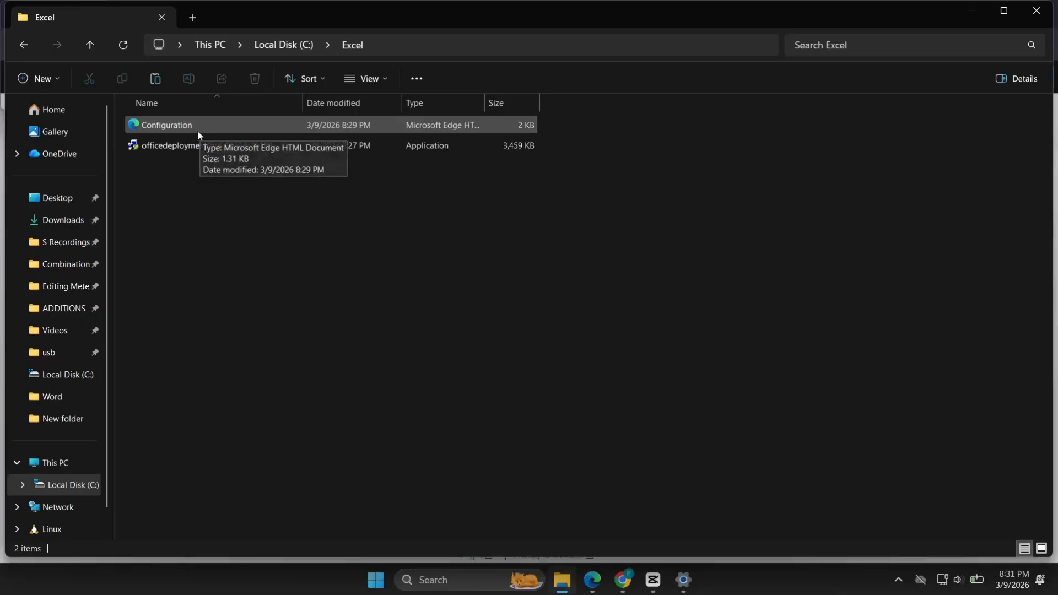
# Turn the display of file name extensions back on in File Explorer
pyautogui.rightClick(395, 46)
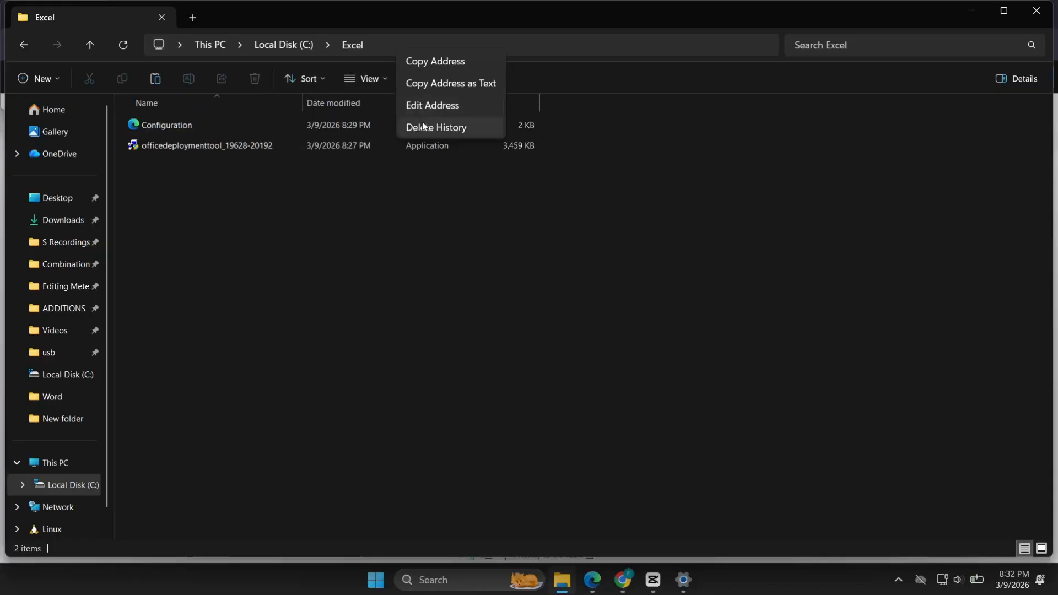
pyautogui.click(364, 81)
pyautogui.click(378, 81)
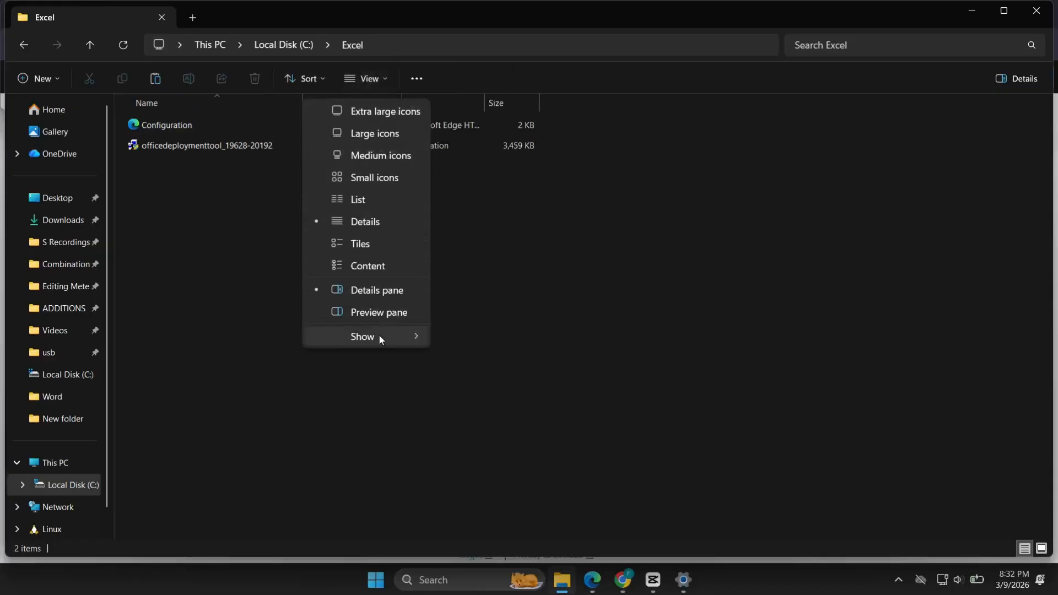
pyautogui.moveTo(382, 333)
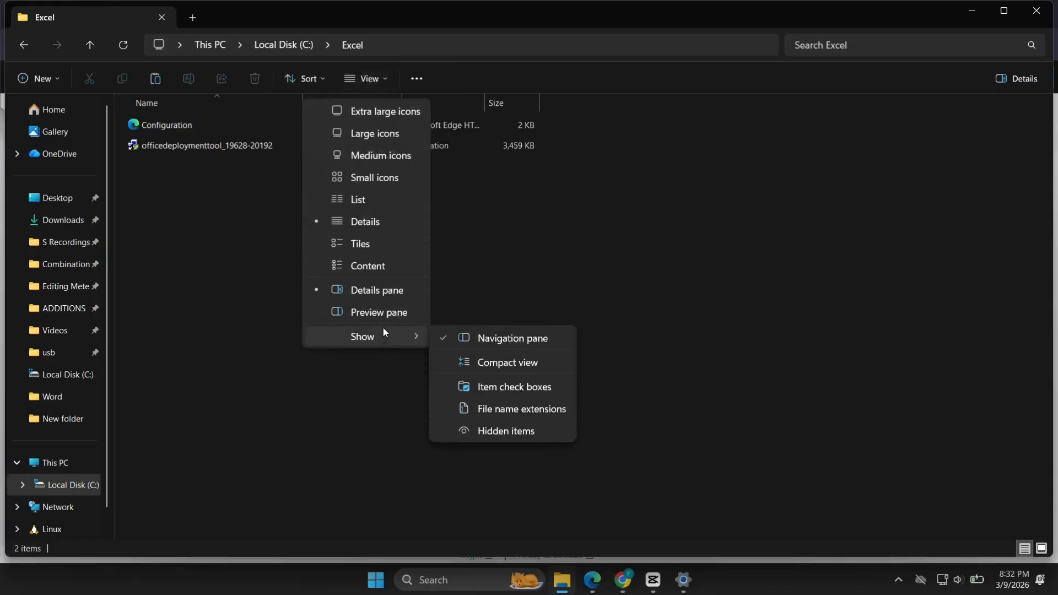
pyautogui.click(467, 409)
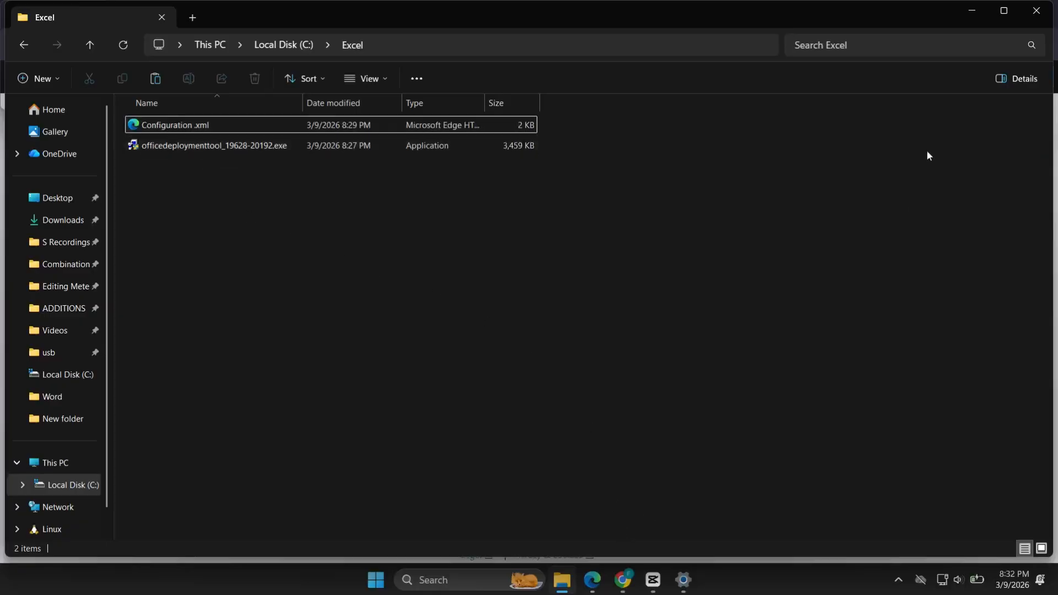
# Launch officedeploymenttool_19628-20192.exe, allow it to run, and accept the Microsoft Software License Terms to continue
pyautogui.rightClick(209, 147)
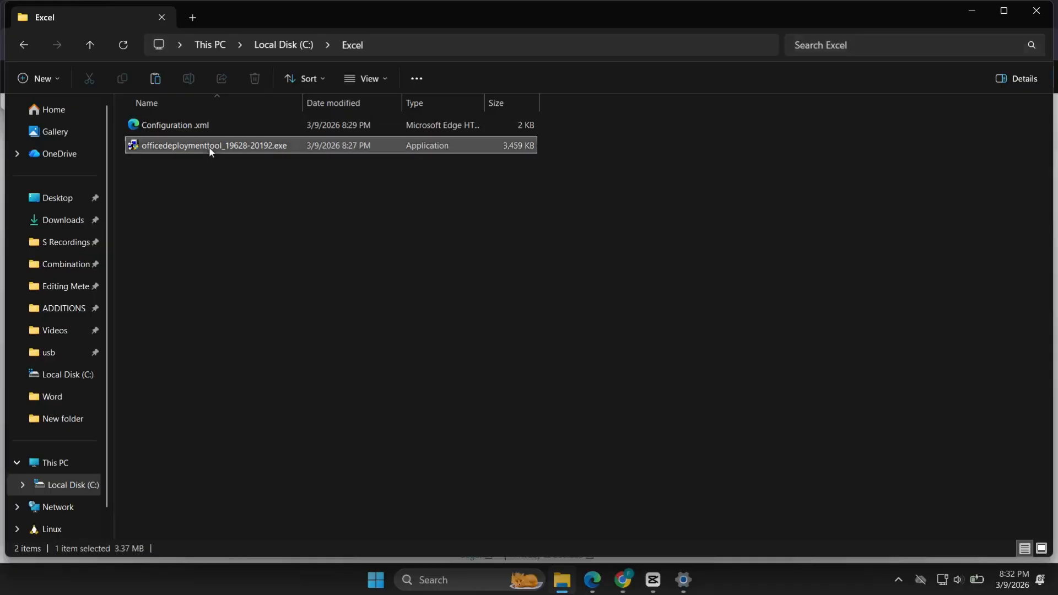
pyautogui.click(241, 203)
pyautogui.click(401, 415)
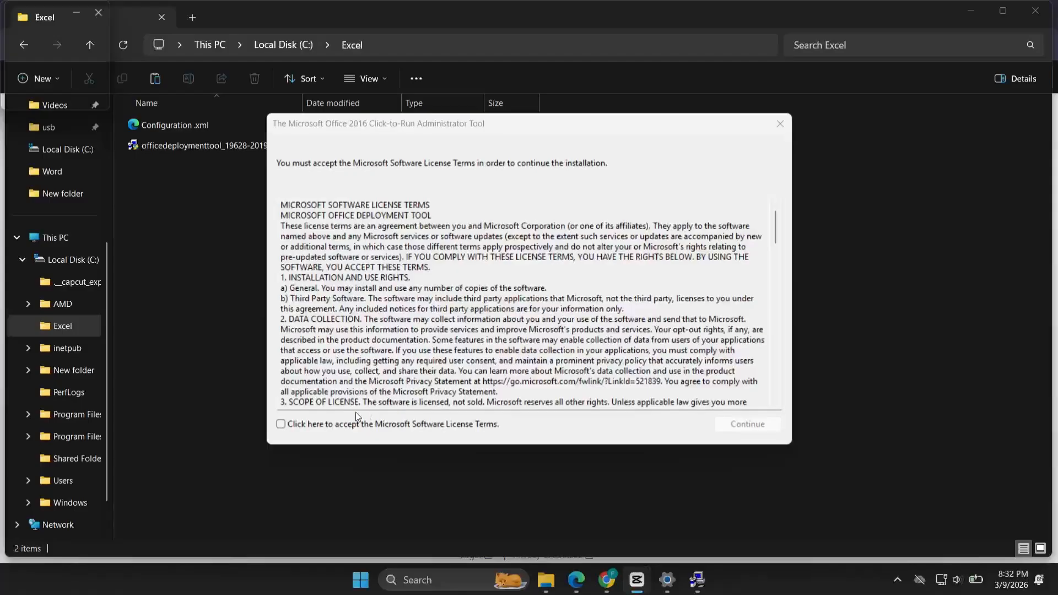
pyautogui.click(301, 424)
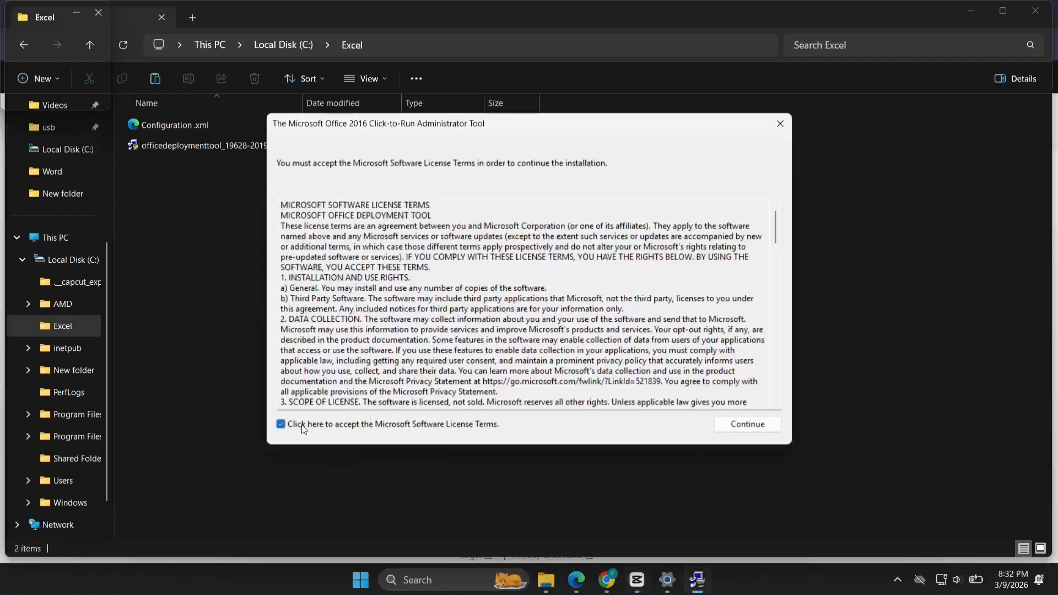
pyautogui.click(745, 424)
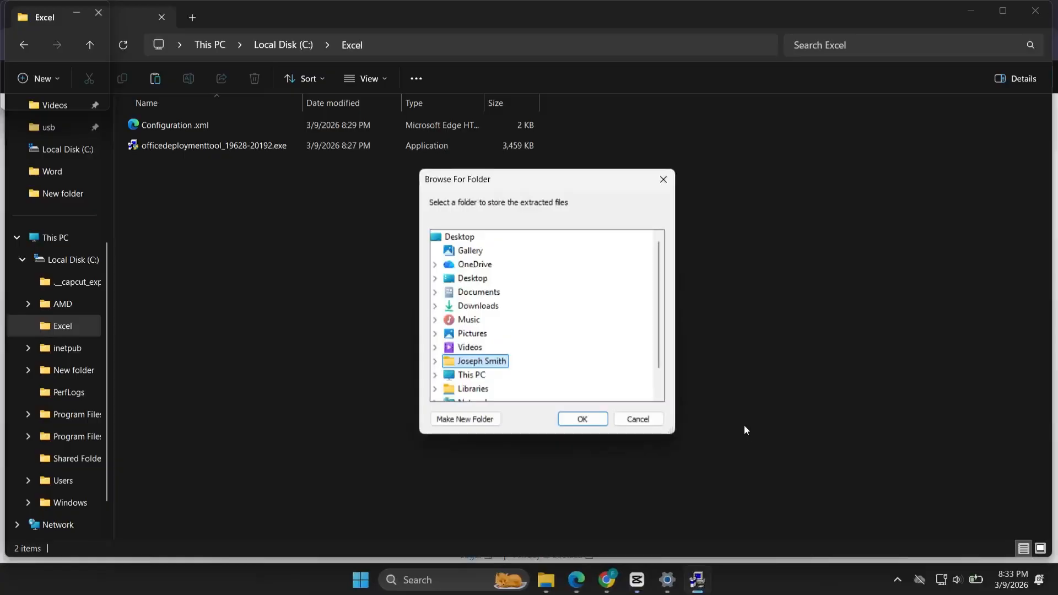
# Extract the Office Deployment Tool files into the Excel folder on Local Disk (C:)
pyautogui.click(437, 376)
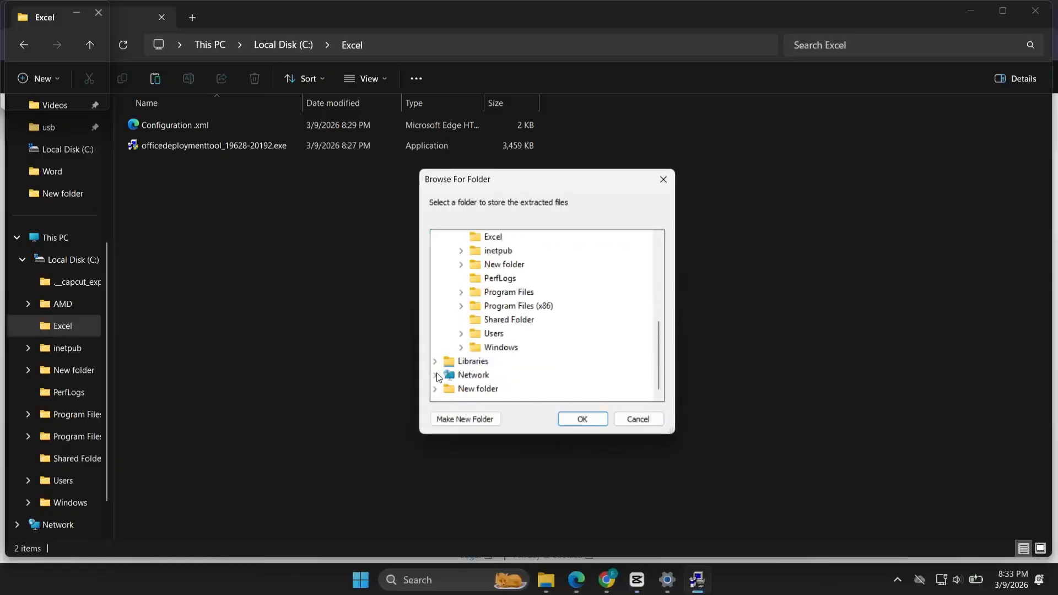
pyautogui.click(488, 239)
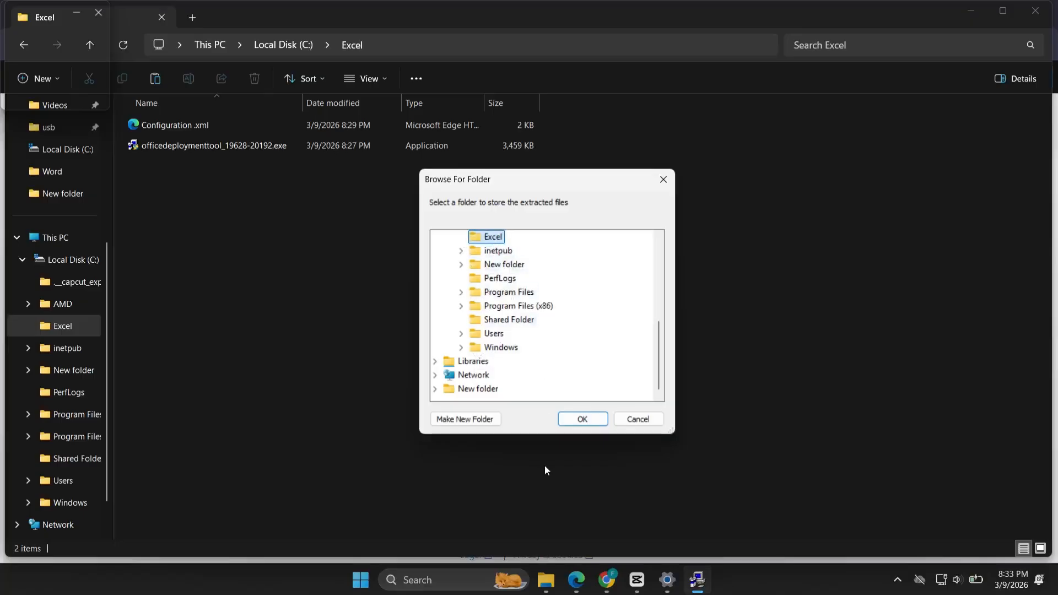
pyautogui.click(585, 423)
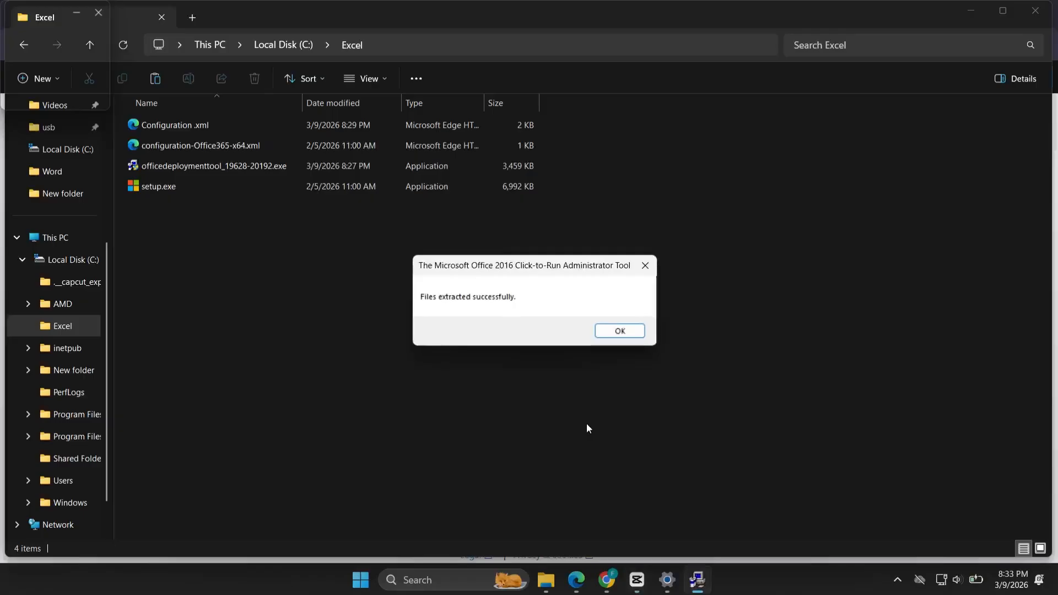
# Dismiss the extraction message and minimize the File Explorer and browser windows to clear the desktop
pyautogui.click(631, 333)
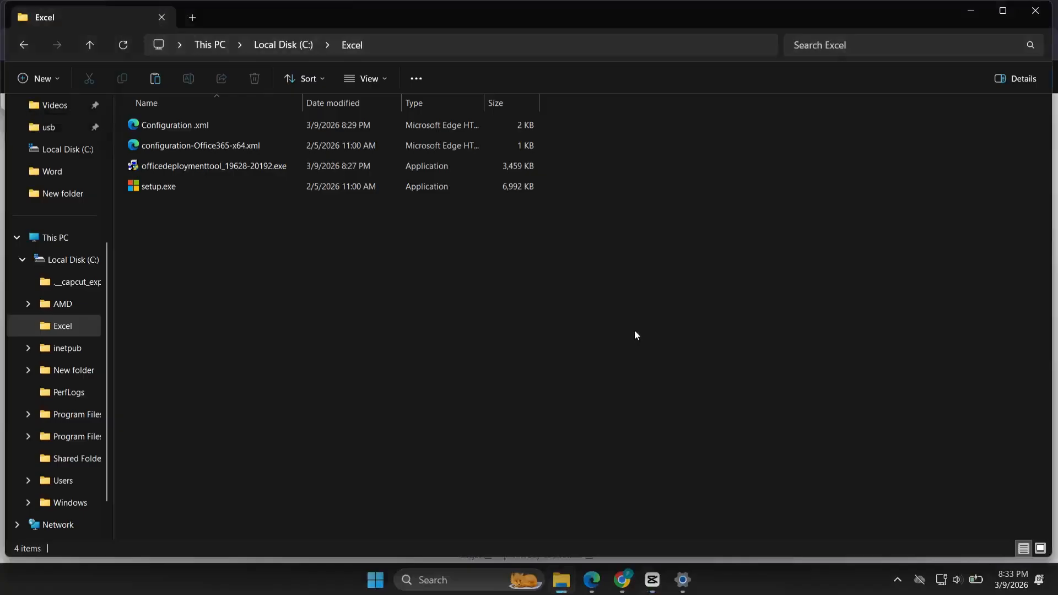
pyautogui.click(970, 12)
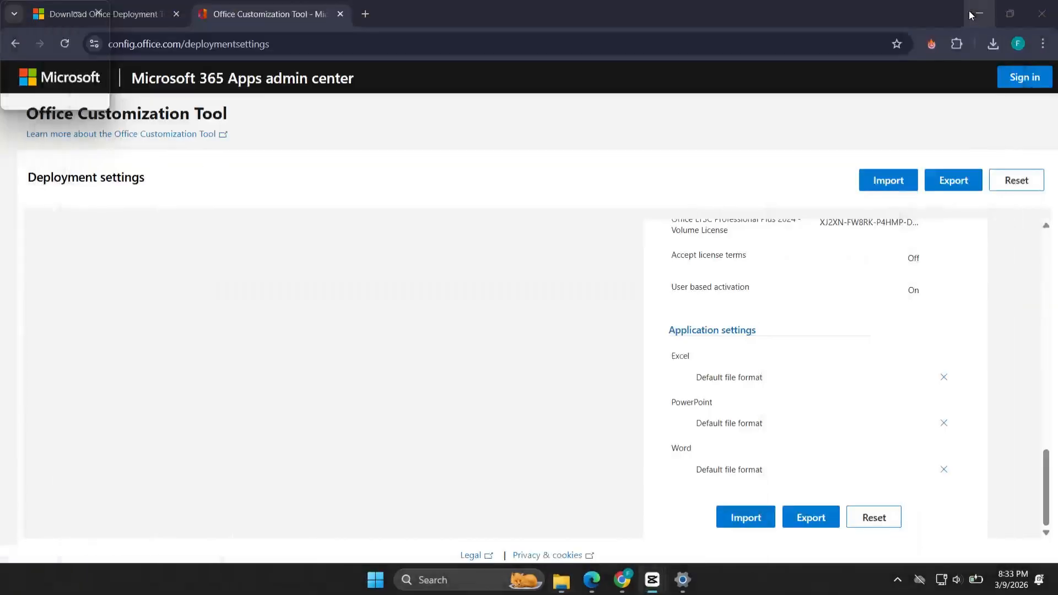
pyautogui.click(969, 13)
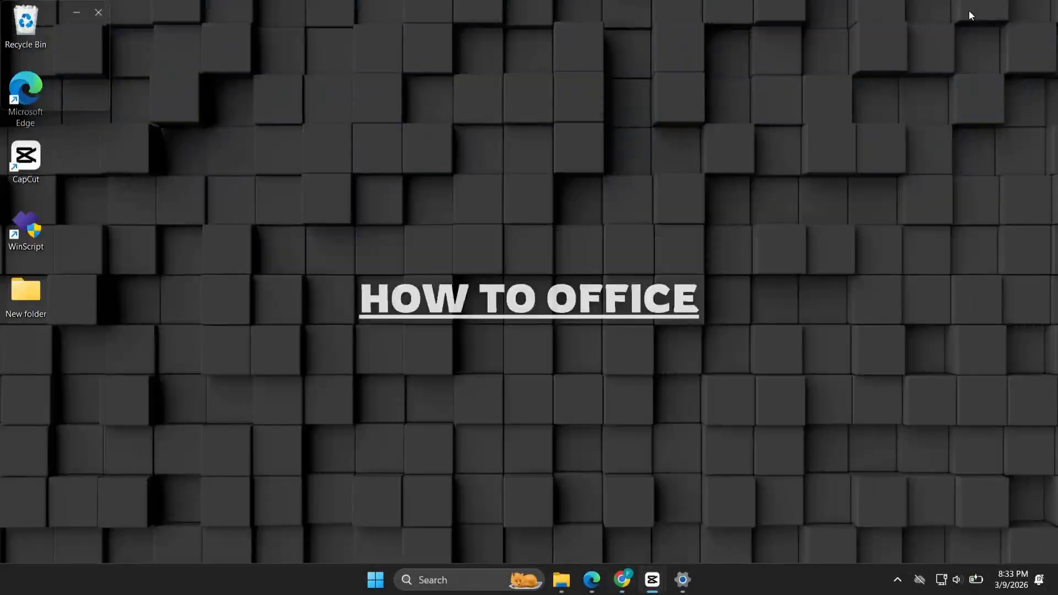
# Search for cmd, run Command Prompt as administrator, and move its window nearer the middle of the desktop
pyautogui.click(403, 583)
pyautogui.write('cmd')
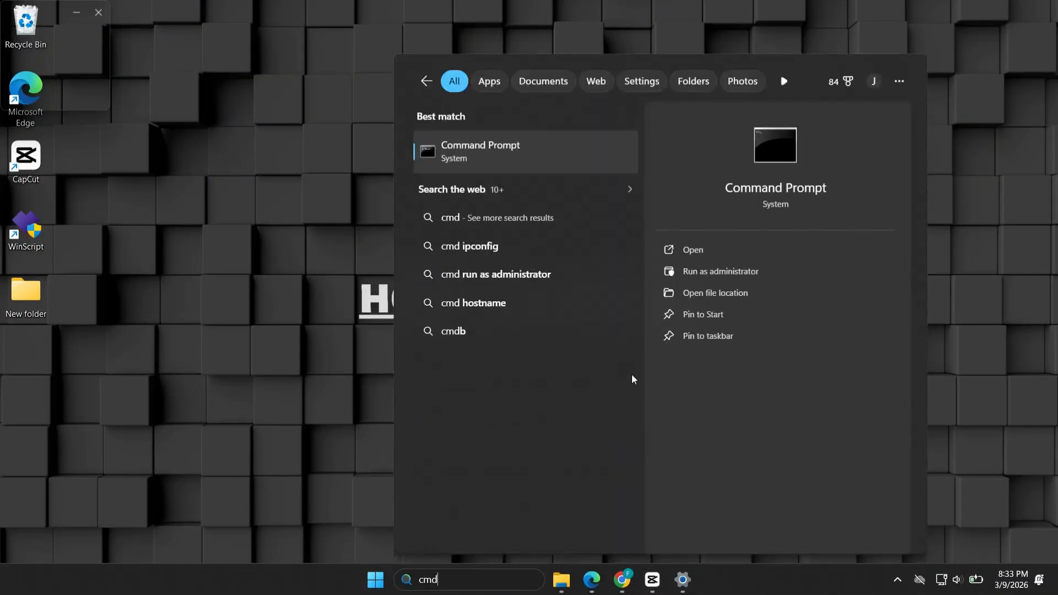
pyautogui.click(755, 272)
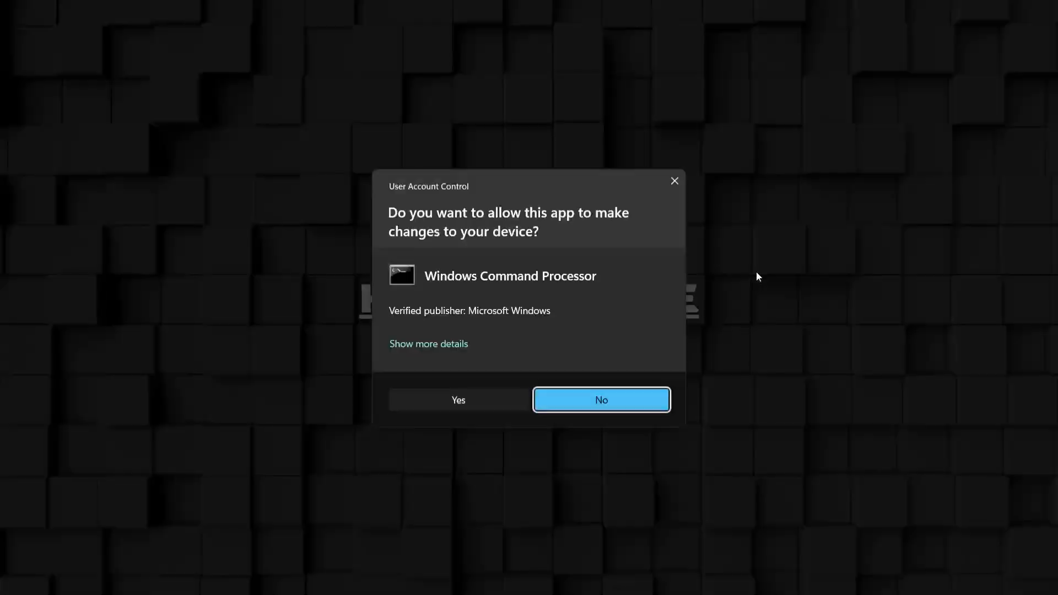
pyautogui.click(518, 402)
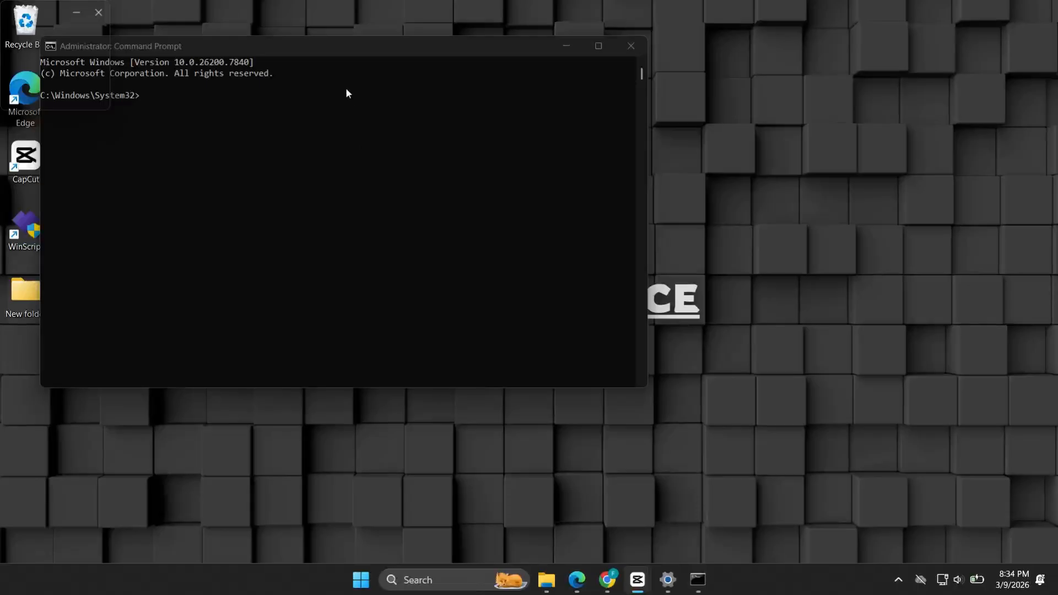
pyautogui.moveTo(345, 47); pyautogui.dragTo(533, 85)
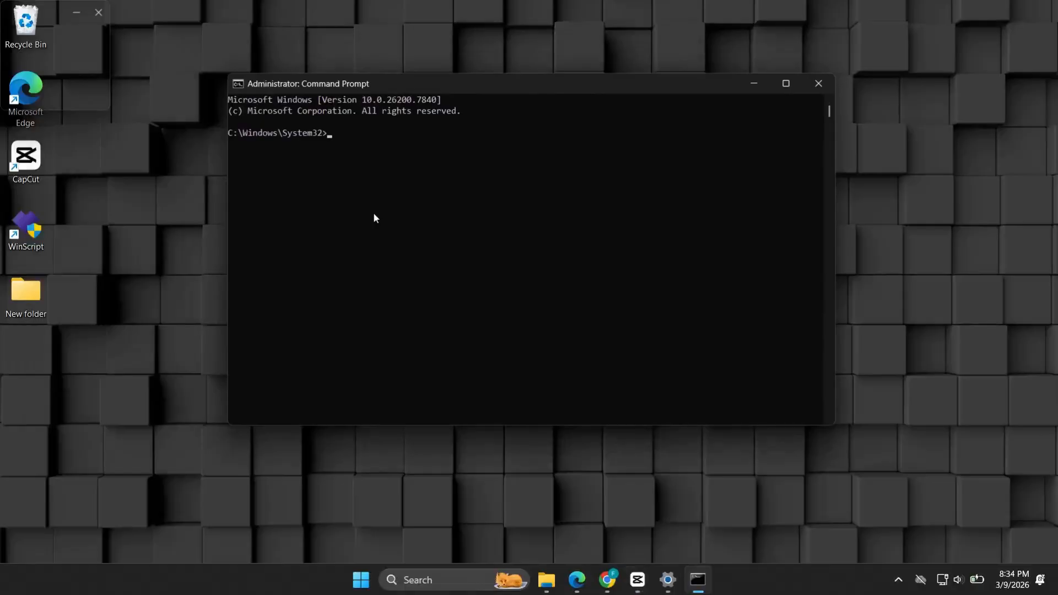
# Change the Command Prompt directory to C:\Excel with cd, using the folder path copied from File Explorer
pyautogui.write('cd')
pyautogui.click(546, 580)
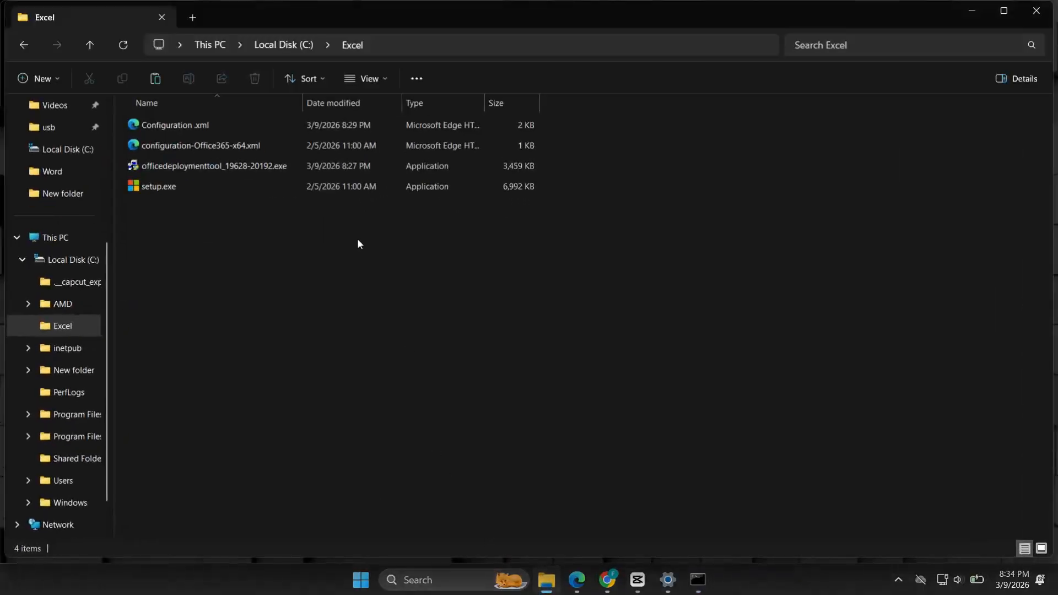
pyautogui.click(425, 44)
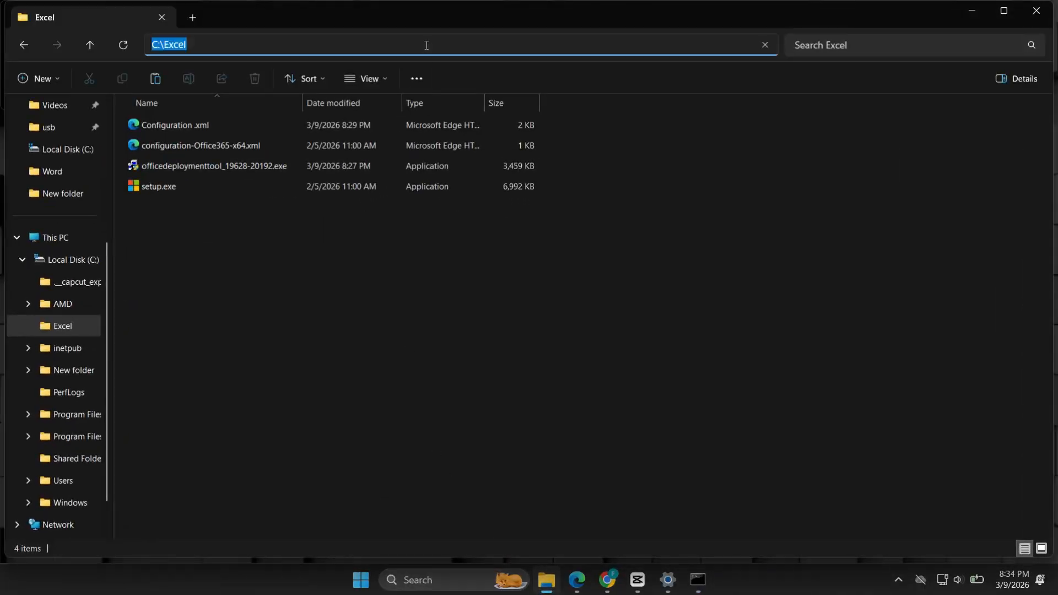
pyautogui.rightClick(429, 47)
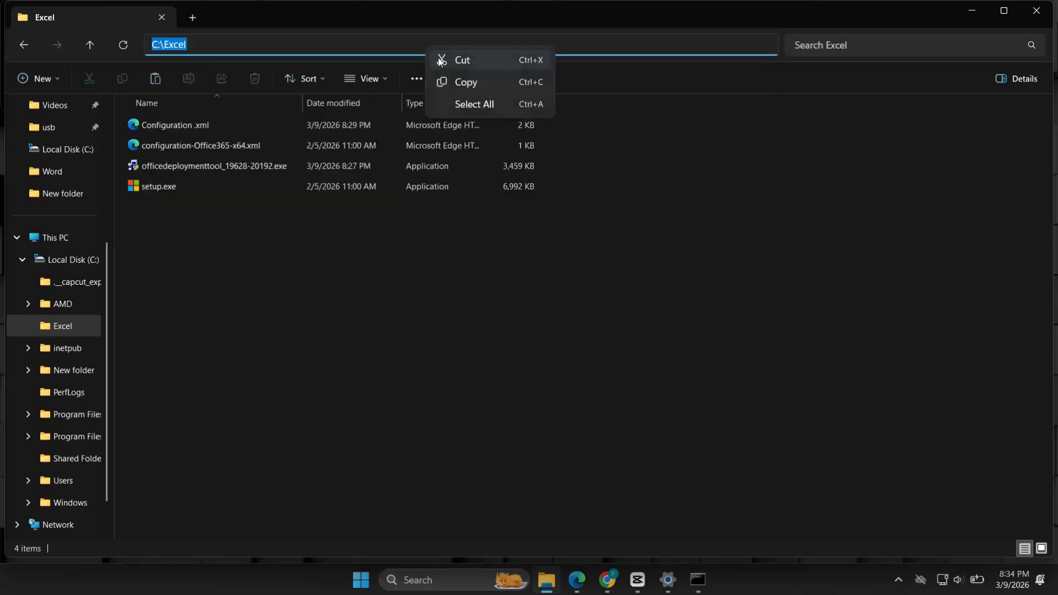
pyautogui.click(448, 84)
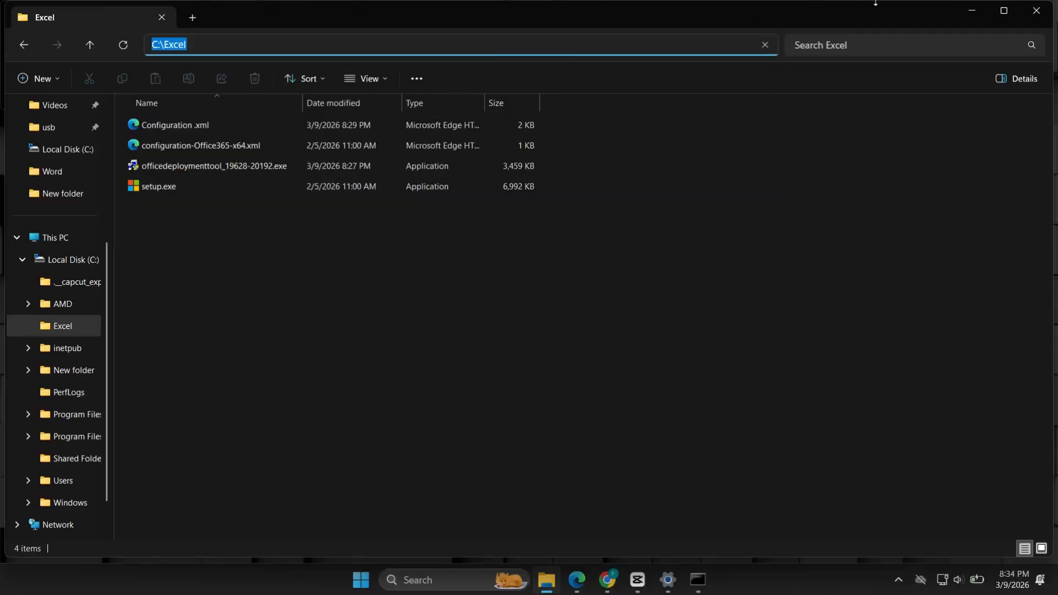
pyautogui.click(970, 10)
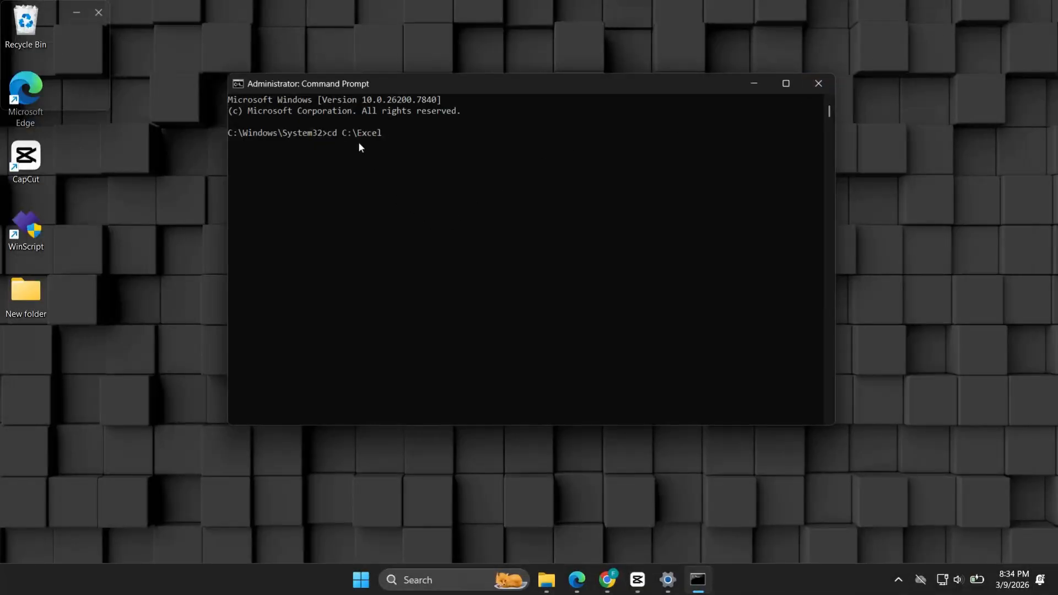
pyautogui.press('Return')
# Try to start the Office installation with setup.exe /configure configuration.xml and close the installer dialog
pyautogui.write('setup.exe /configure onfiguration.xml')
pyautogui.click(378, 155)
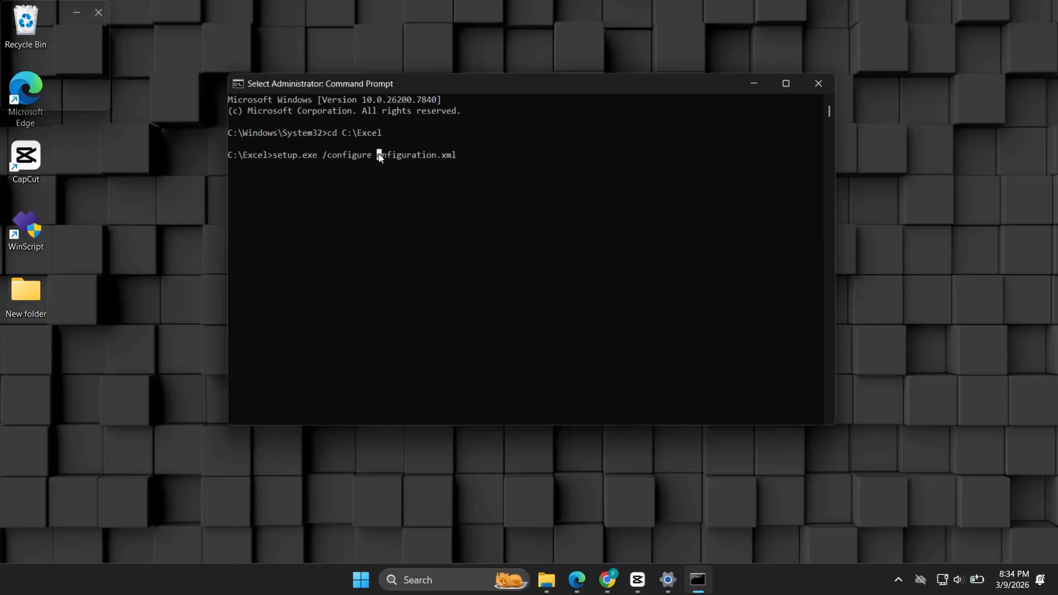
pyautogui.click(379, 167)
pyautogui.write('c')
pyautogui.press('Return')
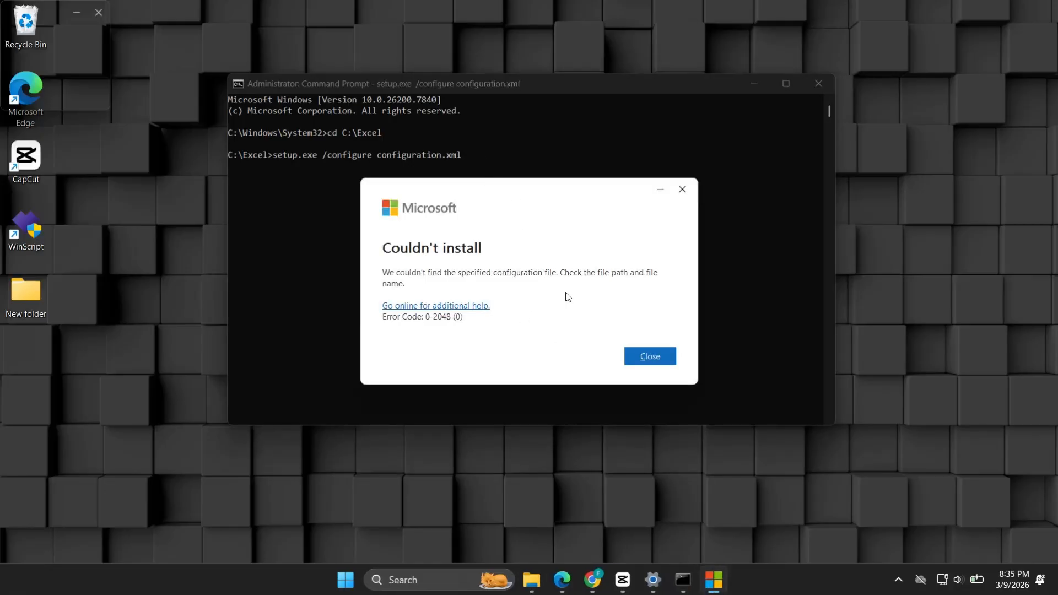
pyautogui.click(630, 354)
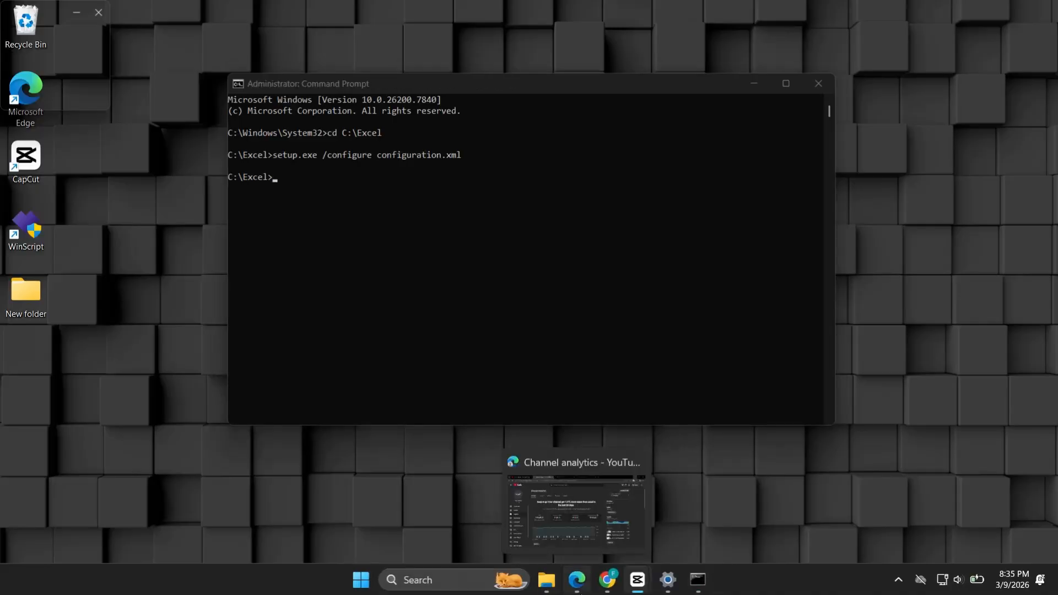
# Rename "Configuration .xml" in the Excel folder to Configuration.xml, removing the space, and return to Command Prompt
pyautogui.click(603, 588)
pyautogui.click(603, 589)
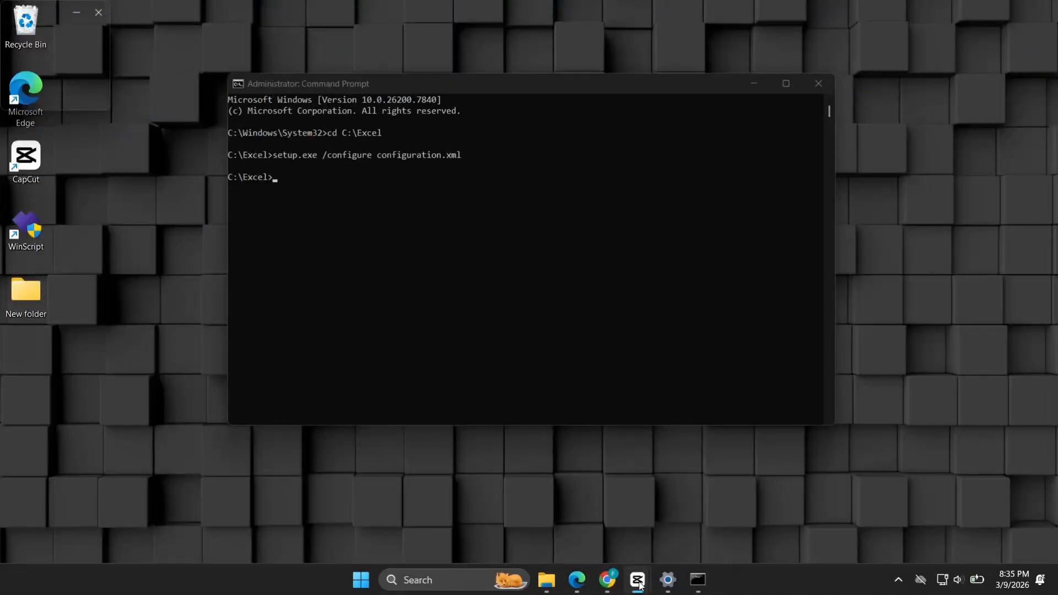
pyautogui.click(546, 581)
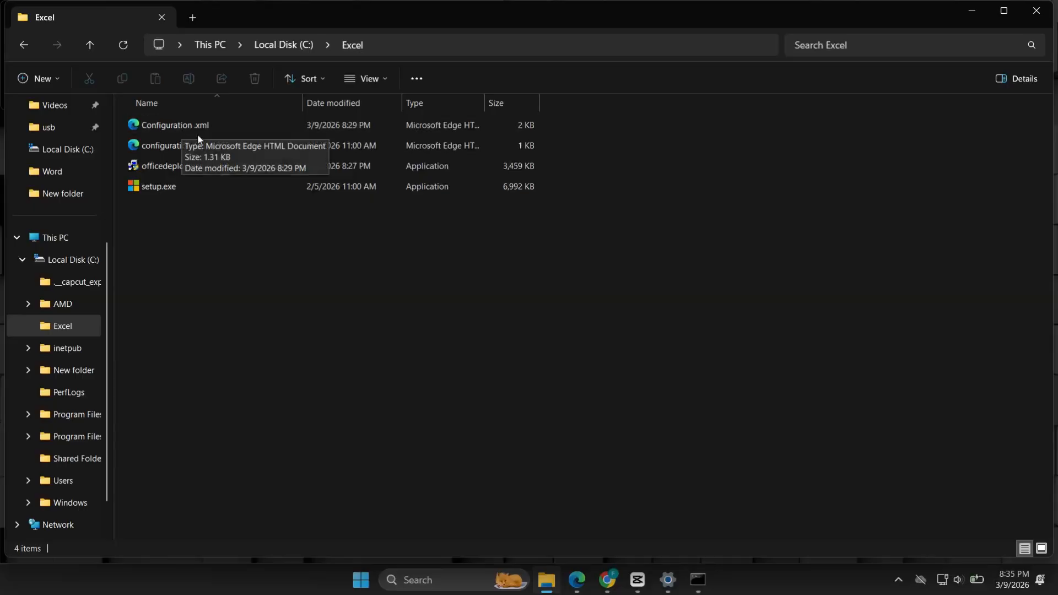
pyautogui.rightClick(181, 125)
pyautogui.click(296, 143)
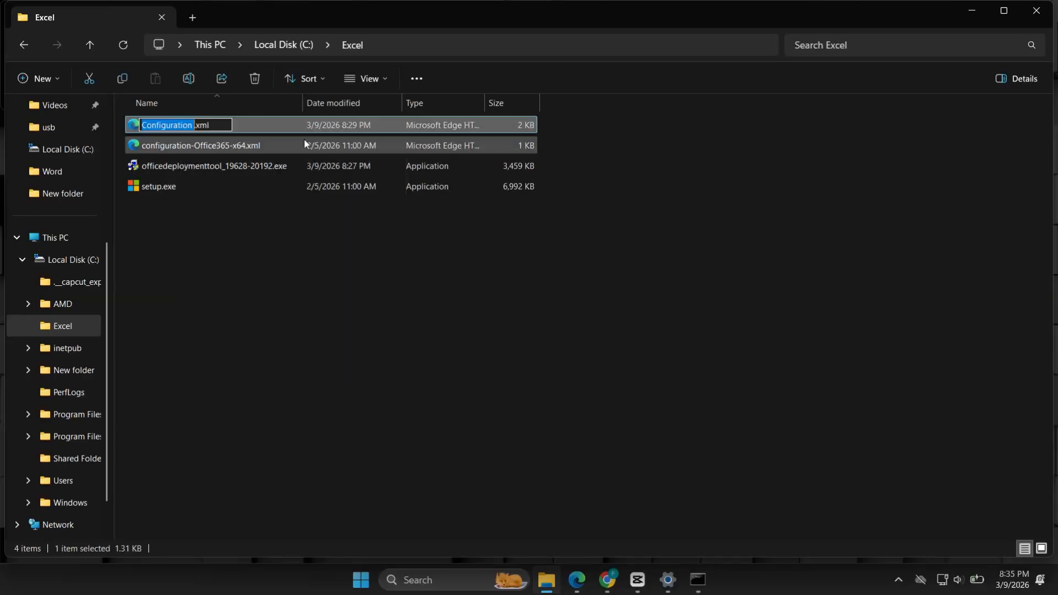
pyautogui.click(194, 126)
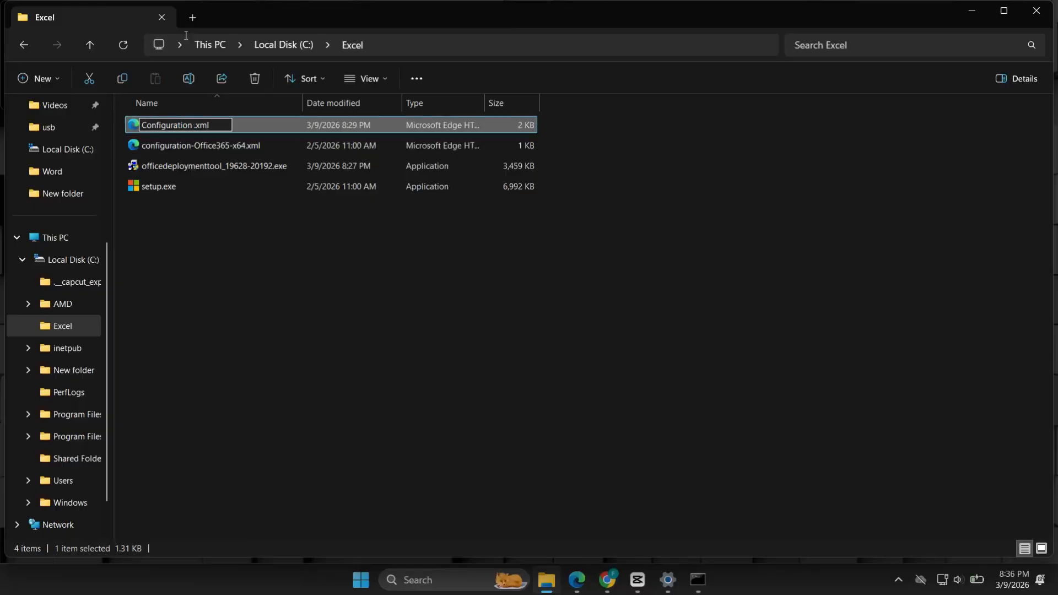
pyautogui.click(214, 210)
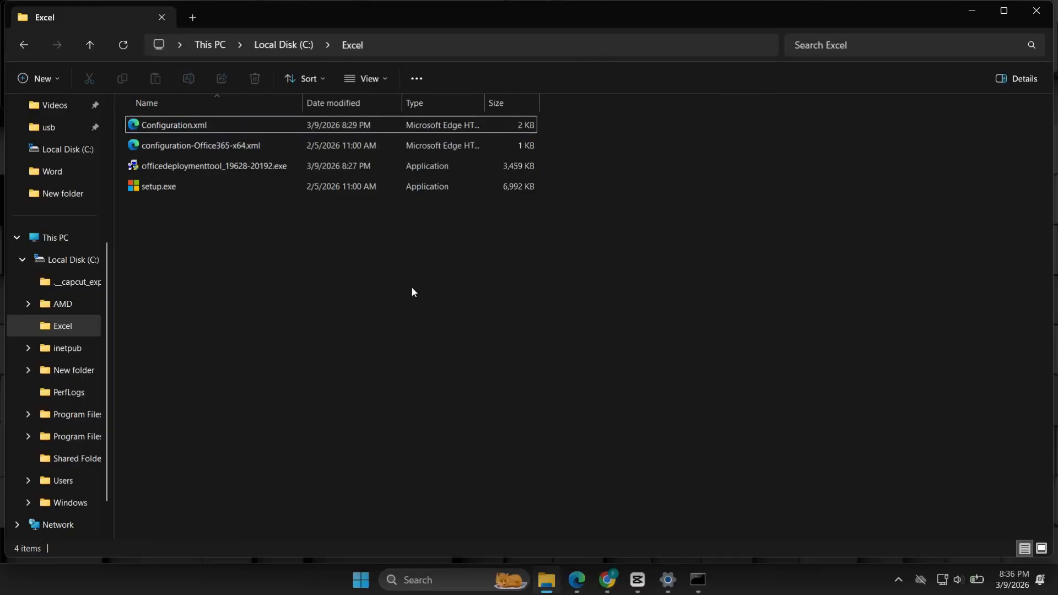
pyautogui.click(972, 10)
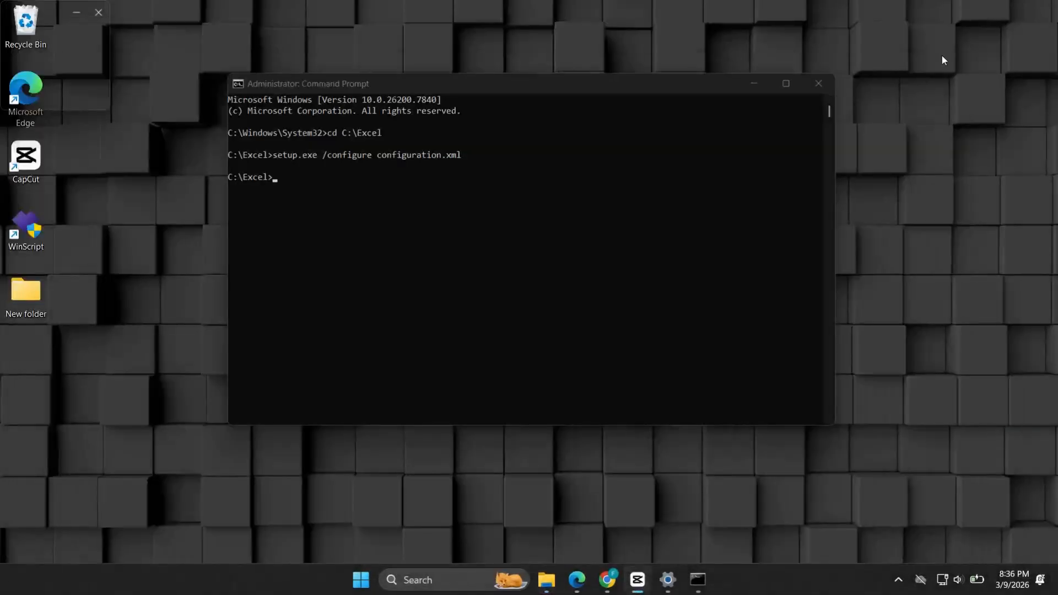
# Run setup.exe /configure configuration.xml from C:\Excel again, then close Command Prompt and the completed installer
pyautogui.click(285, 217)
pyautogui.write('setup.exe /configuration')
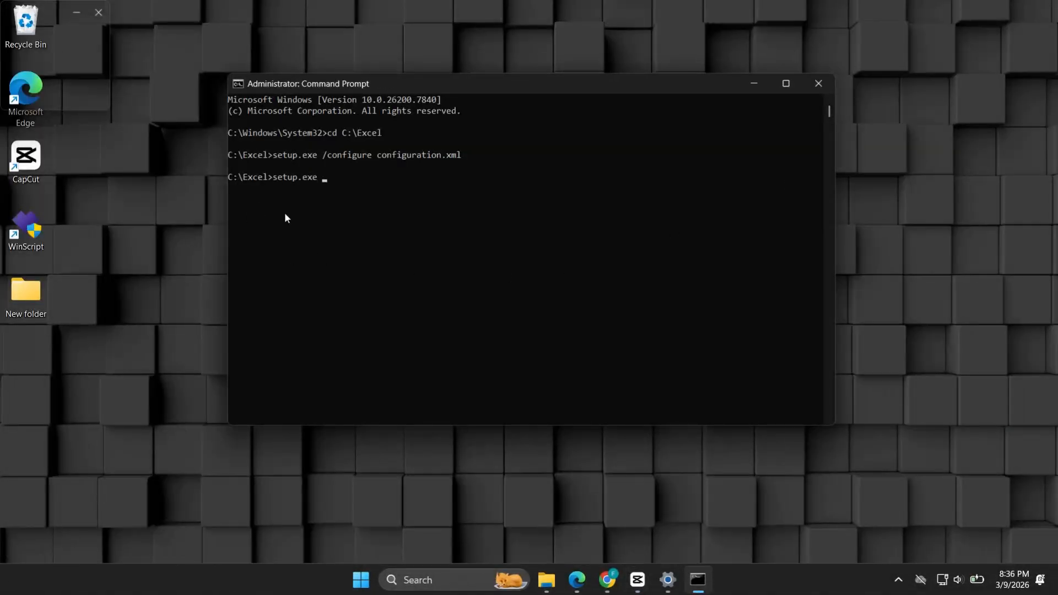
pyautogui.press('BackSpace')
pyautogui.press('BackSpace')
pyautogui.press('BackSpace')
pyautogui.press('BackSpace')
pyautogui.press('BackSpace')
pyautogui.write('e configuration.xml')
pyautogui.press('Return')
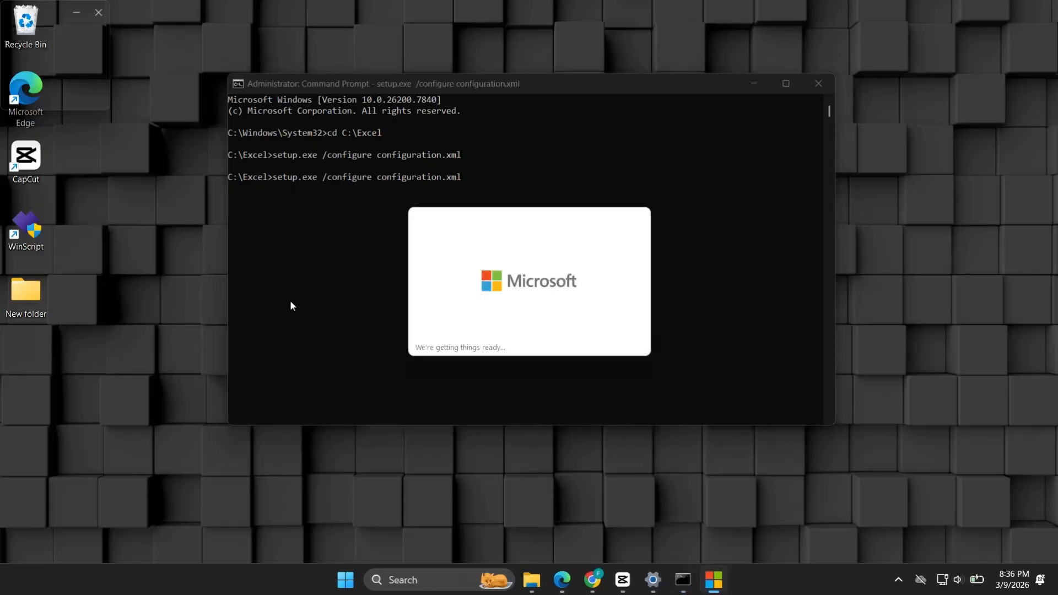
pyautogui.click(813, 85)
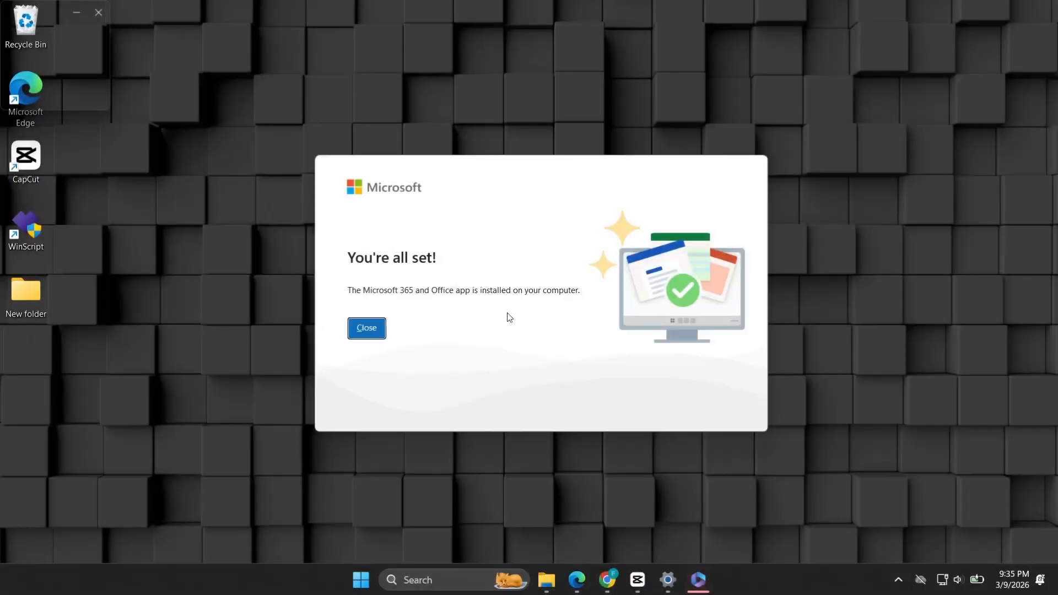
pyautogui.click(378, 332)
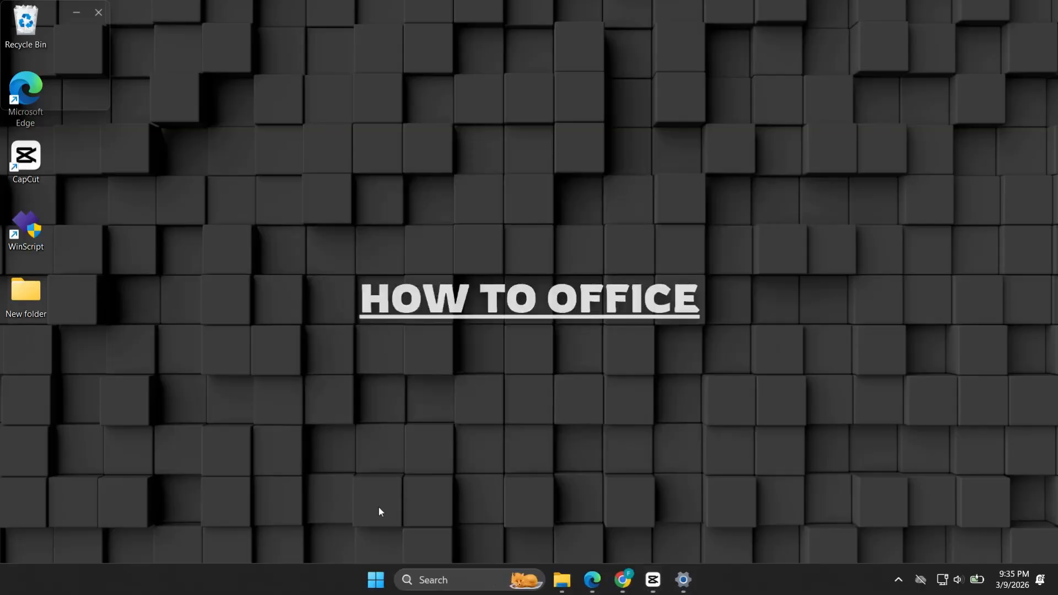
# Launch Excel and open its Account page to check the product and activation information
pyautogui.click(376, 578)
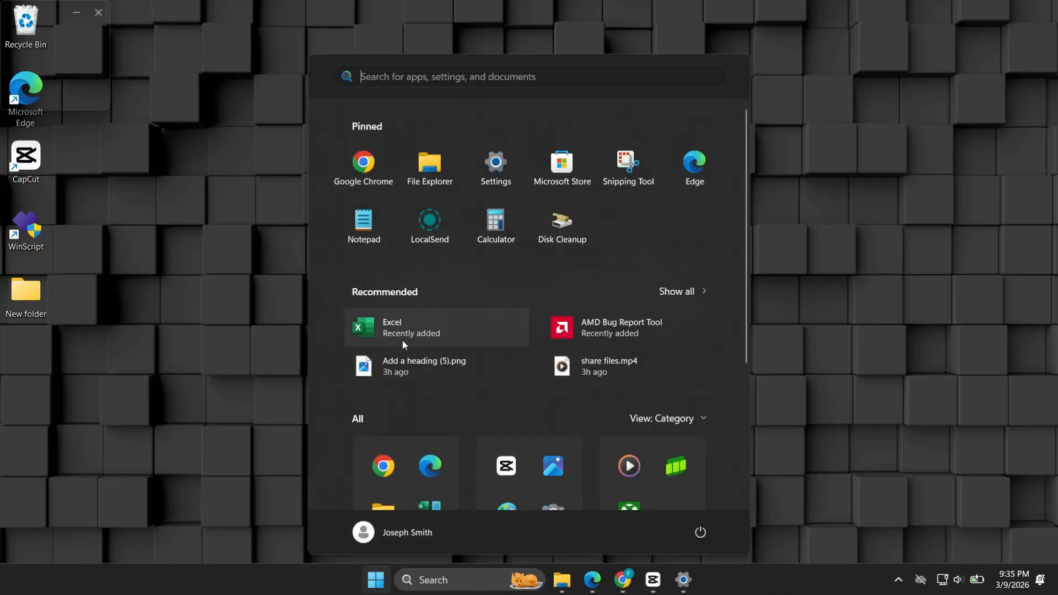
pyautogui.click(408, 330)
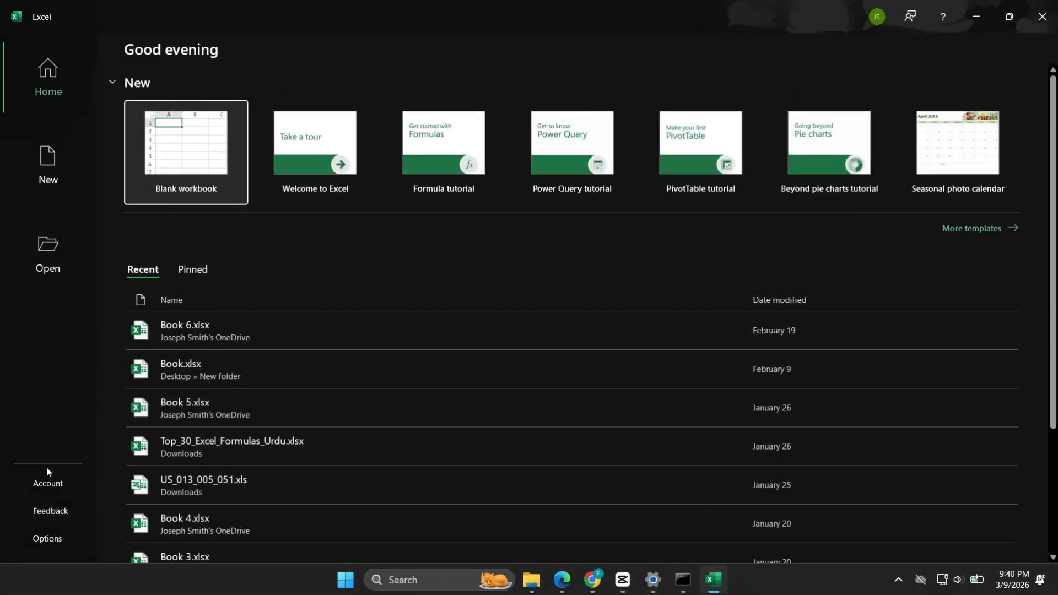
pyautogui.click(47, 482)
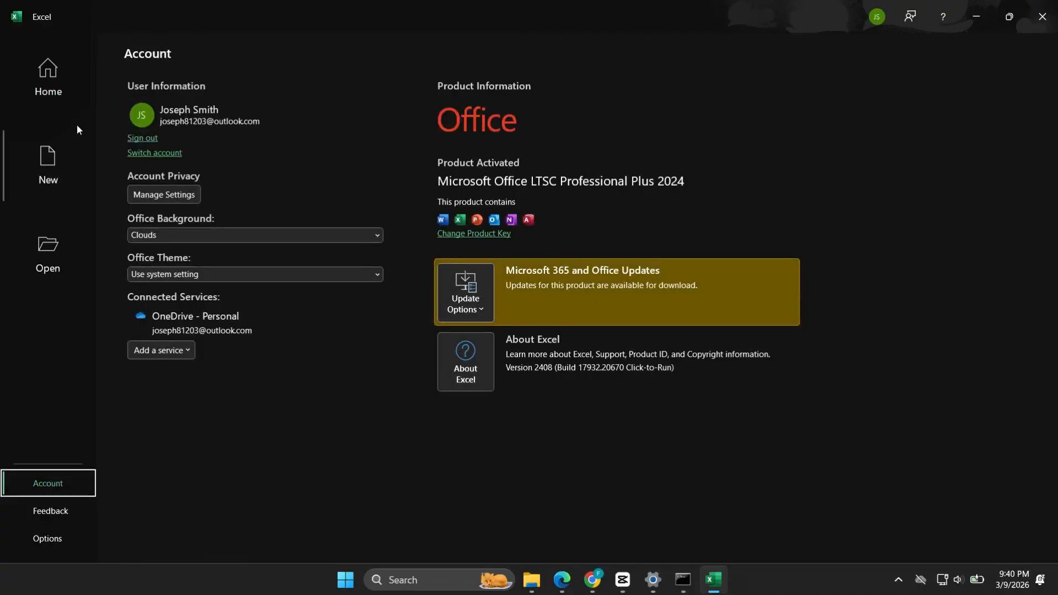
# Create a blank workbook, look through its Formulas, Data, Review and Help commands, and return to the start page
pyautogui.click(61, 90)
pyautogui.click(214, 167)
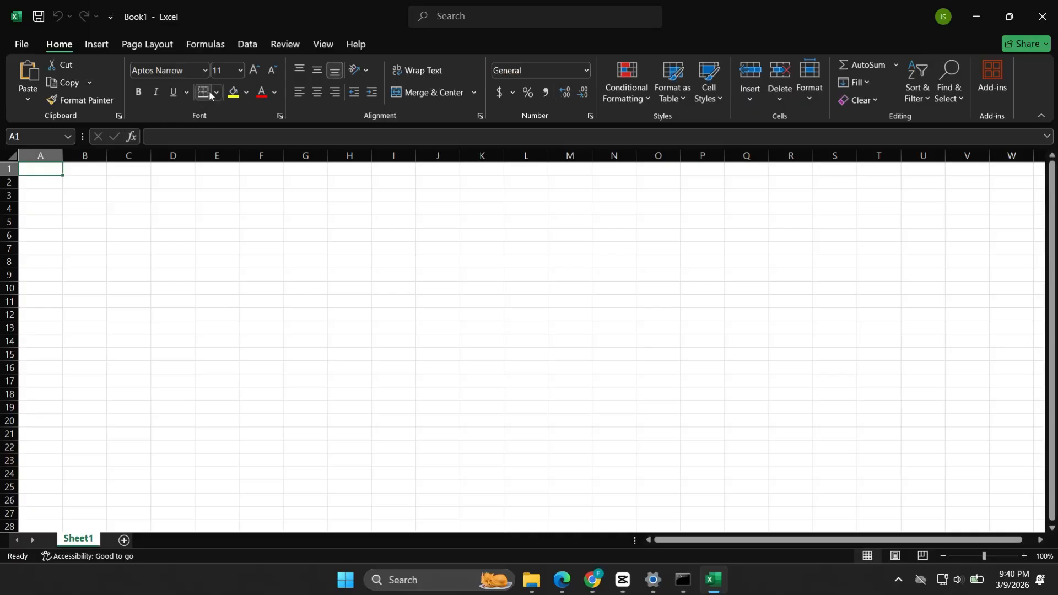
pyautogui.click(199, 44)
pyautogui.click(246, 45)
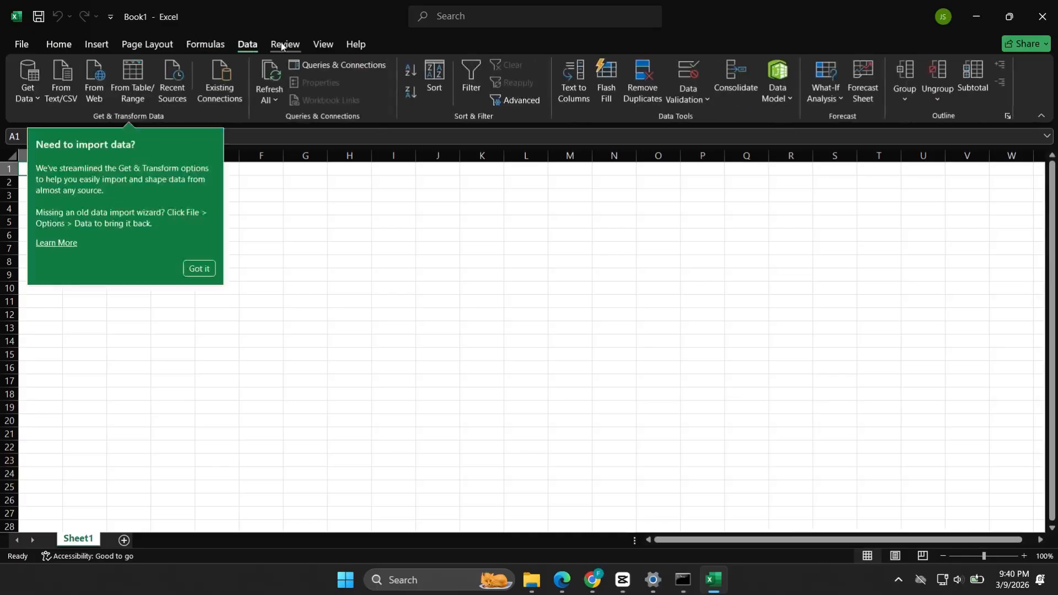
pyautogui.click(284, 44)
pyautogui.click(356, 44)
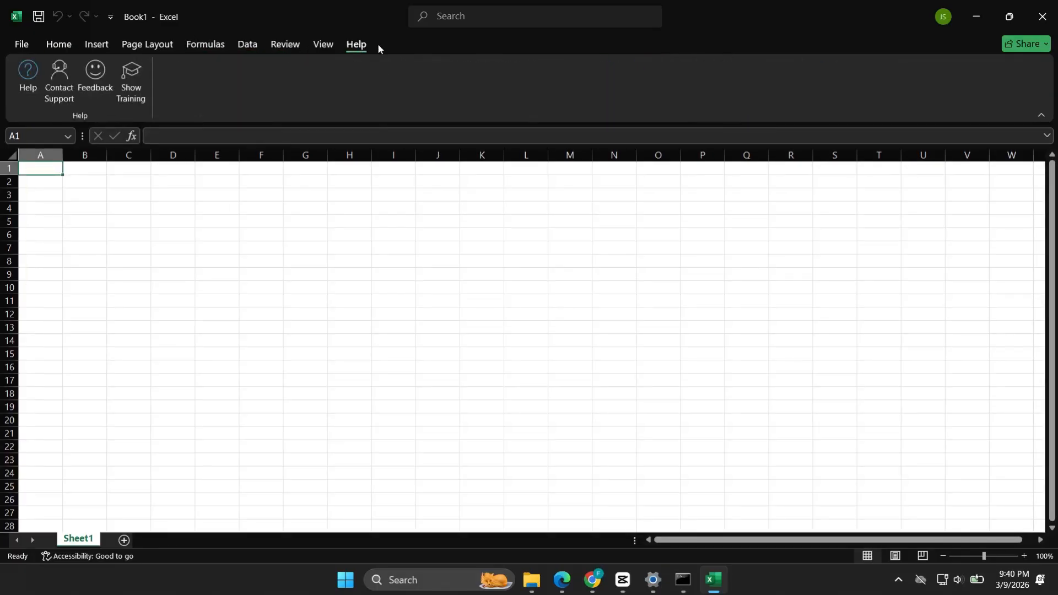
pyautogui.click(56, 44)
pyautogui.click(28, 43)
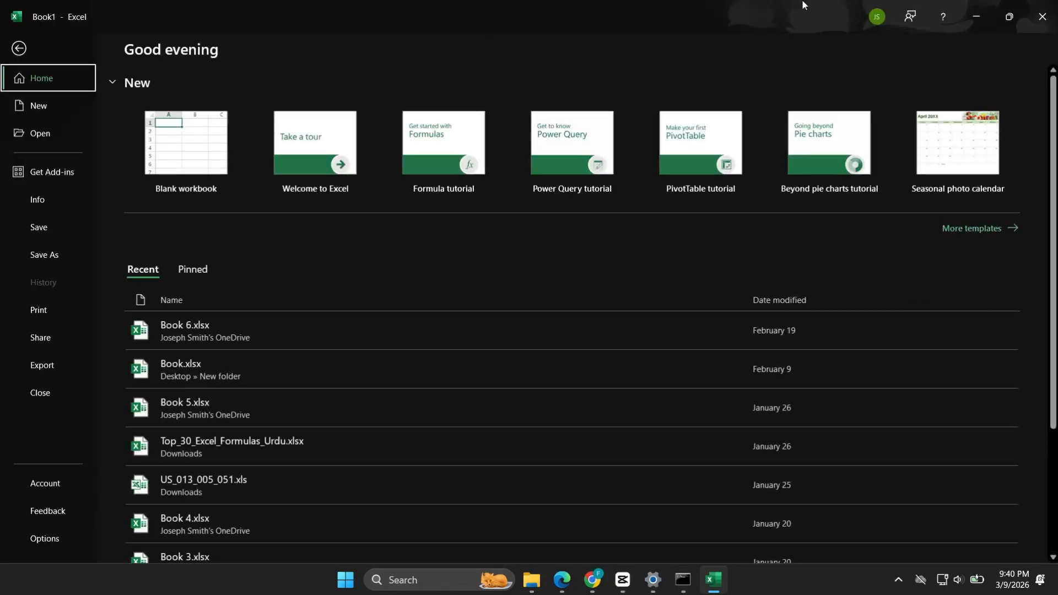